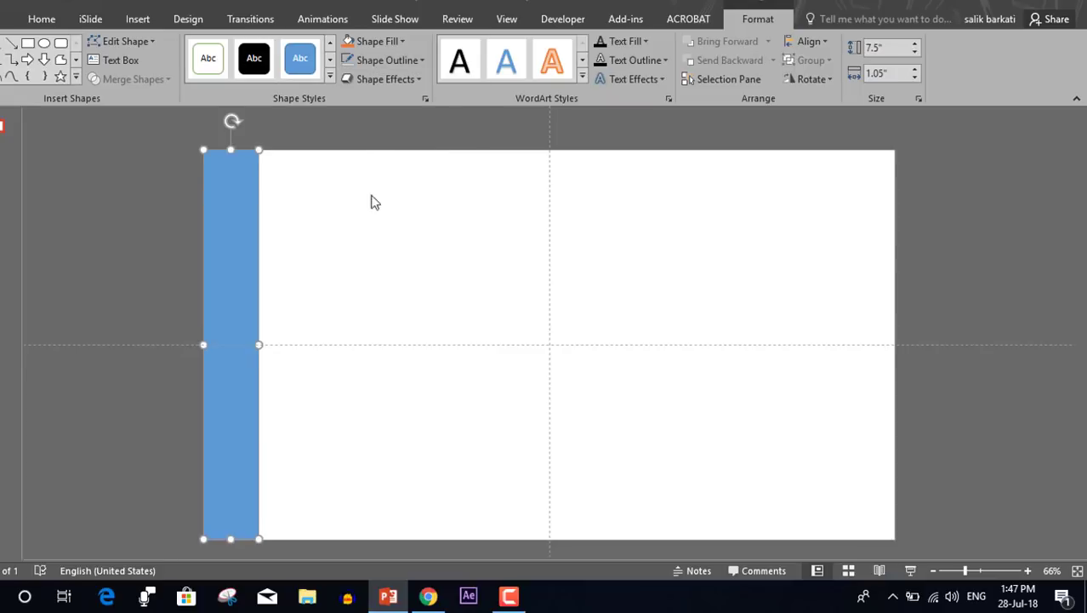
- Change the fill of the vertical strip at the slide's edge to light lime green from the standard colors
click(375, 41)
click(358, 208)
click(425, 143)
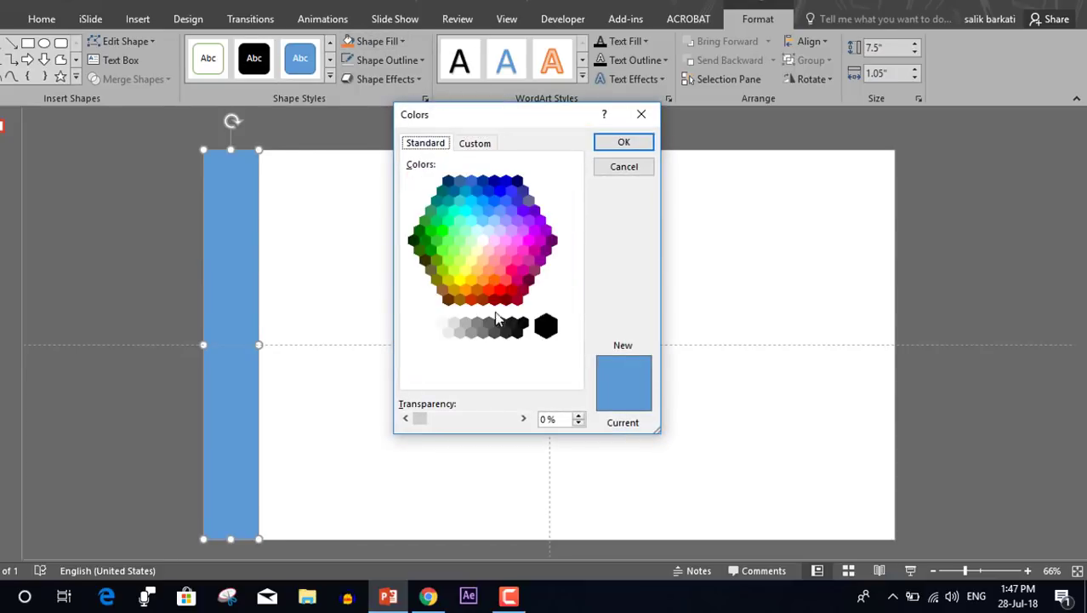
click(476, 271)
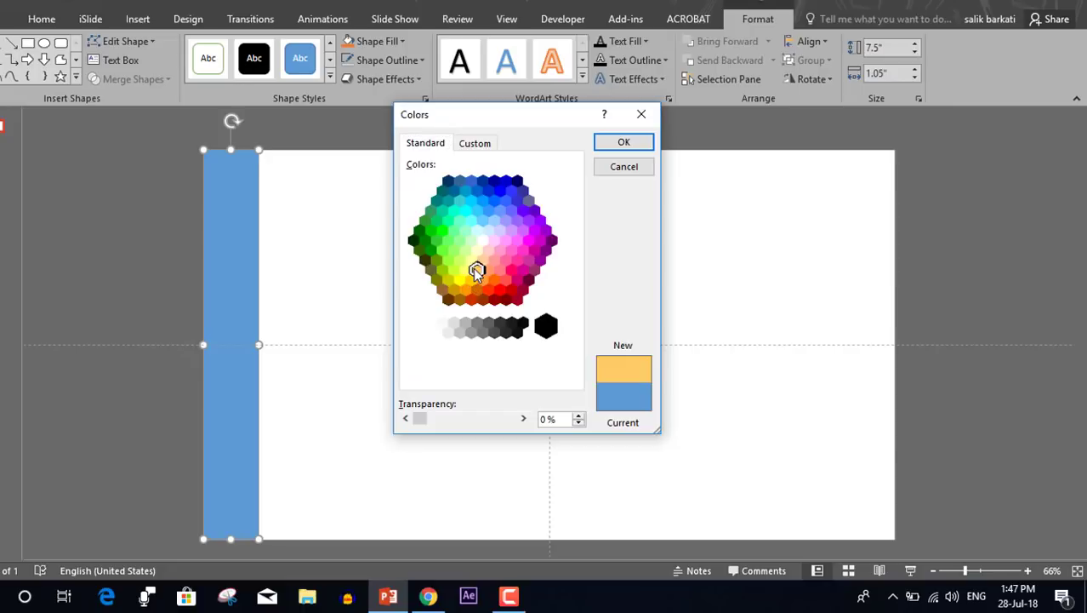
click(471, 260)
click(459, 262)
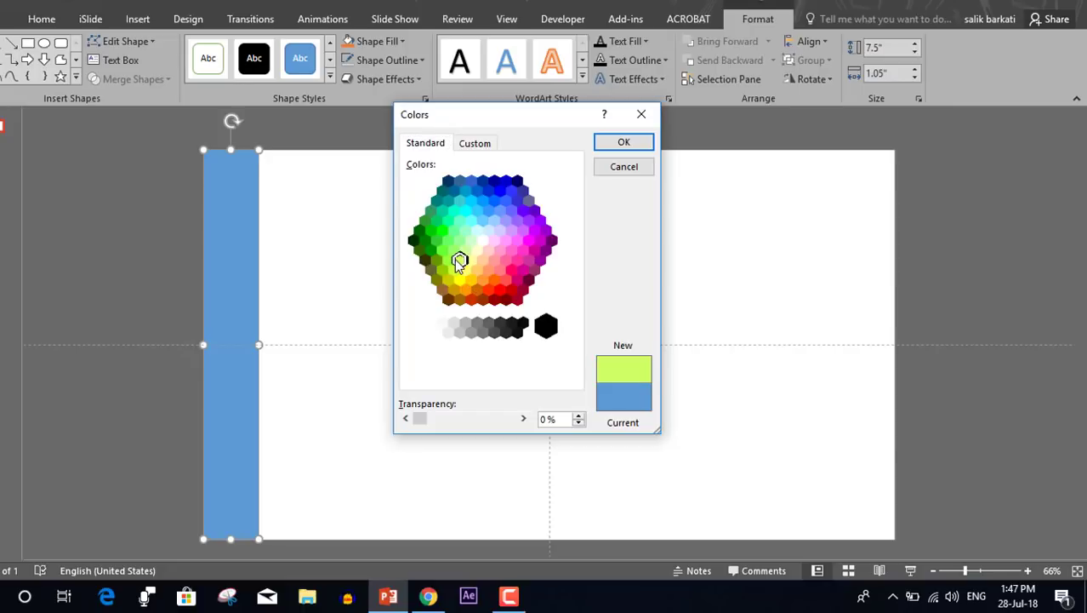
click(618, 143)
click(361, 286)
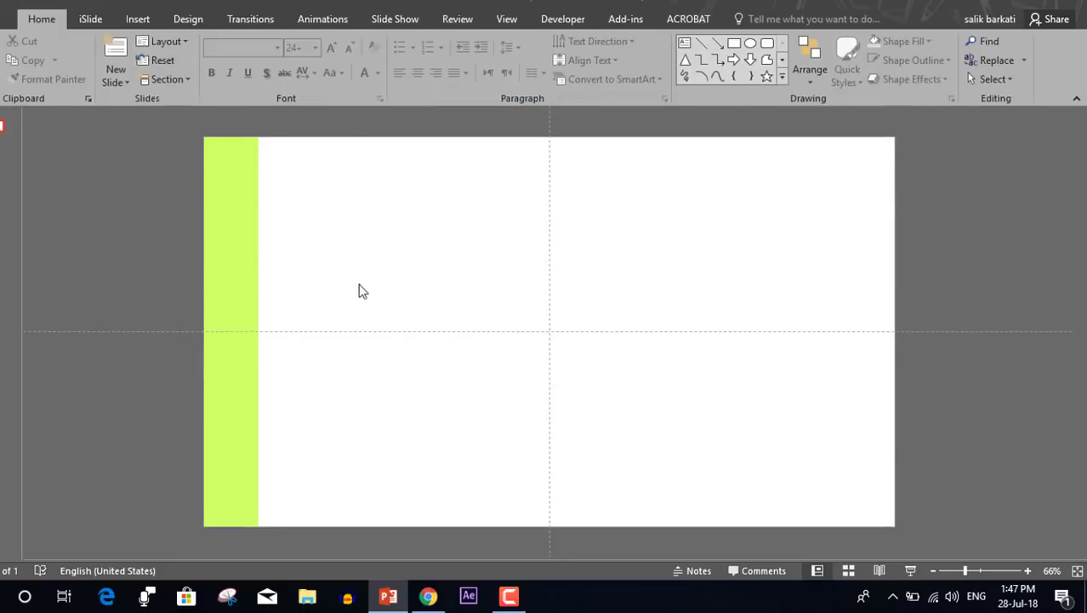
- Duplicate the green strip and place the copy flush against the right side of the original, aligned in height
click(225, 305)
key(ctrl+d)
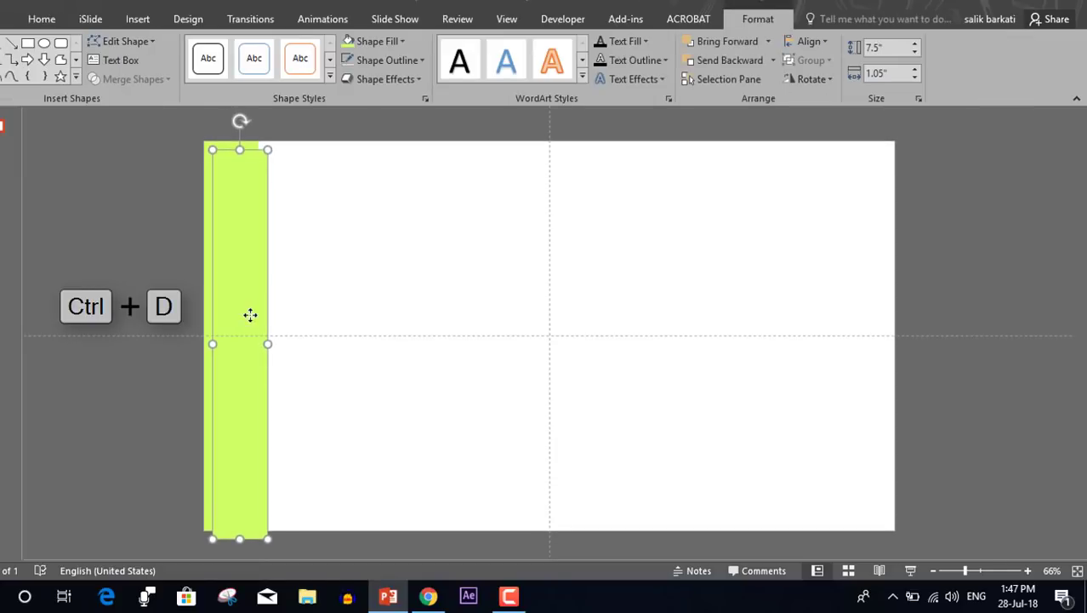
drag(251, 314, 291, 304)
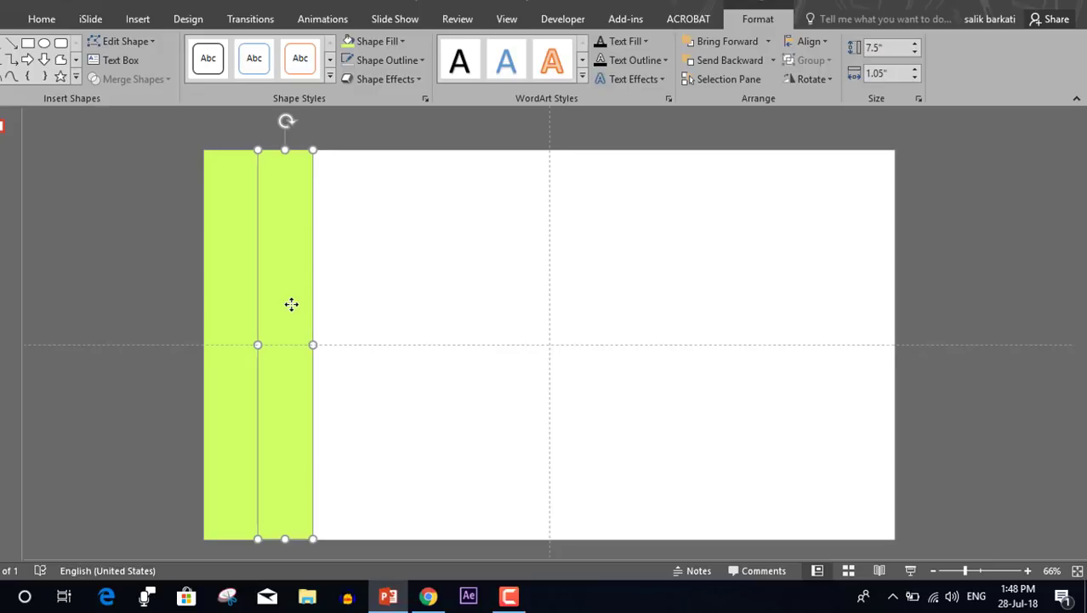
- Repeat the duplication at the same spacing until thirteen adjoining strips cover the full width of the slide
key(ctrl+d)
key(ctrl+d)
key(ctrl+d)
key(ctrl+d)
key(ctrl+d)
key(ctrl+d)
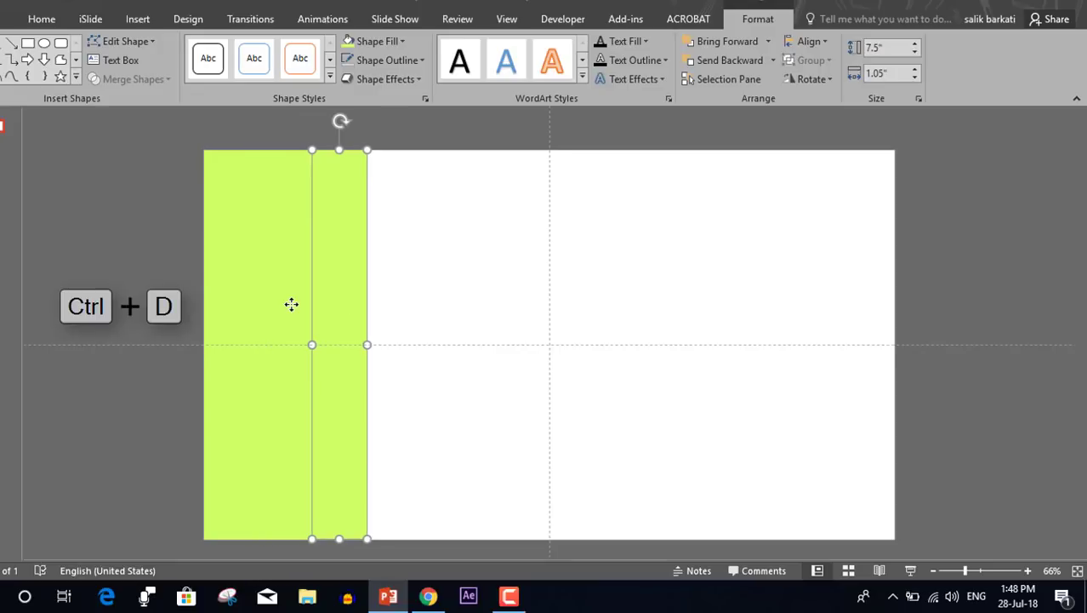
key(ctrl+d)
key(ctrl+d)
key(ctrl+d)
key(ctrl+d)
key(ctrl+d)
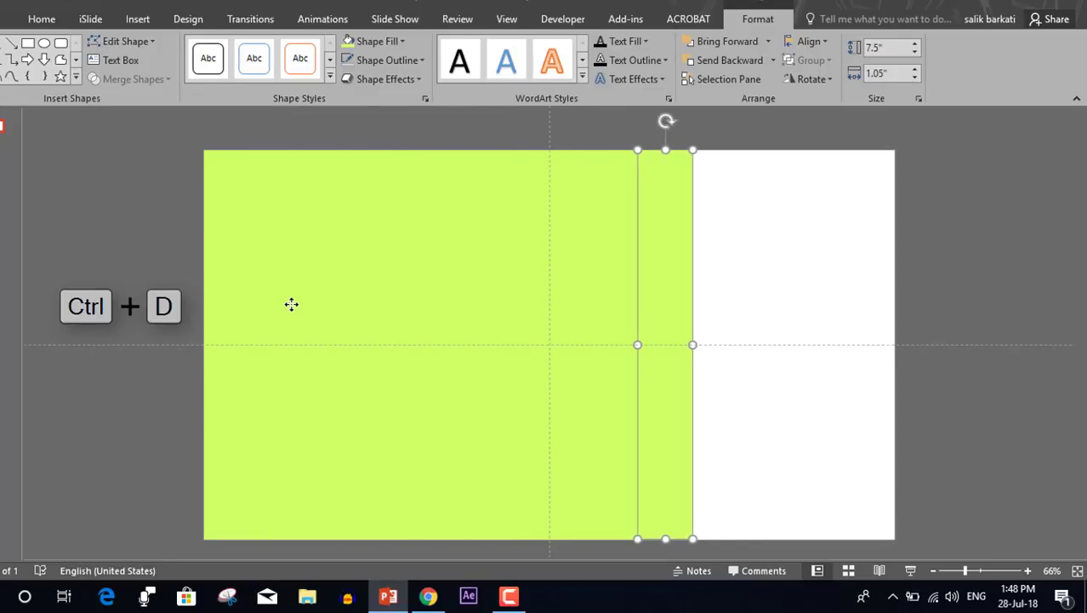
click(176, 242)
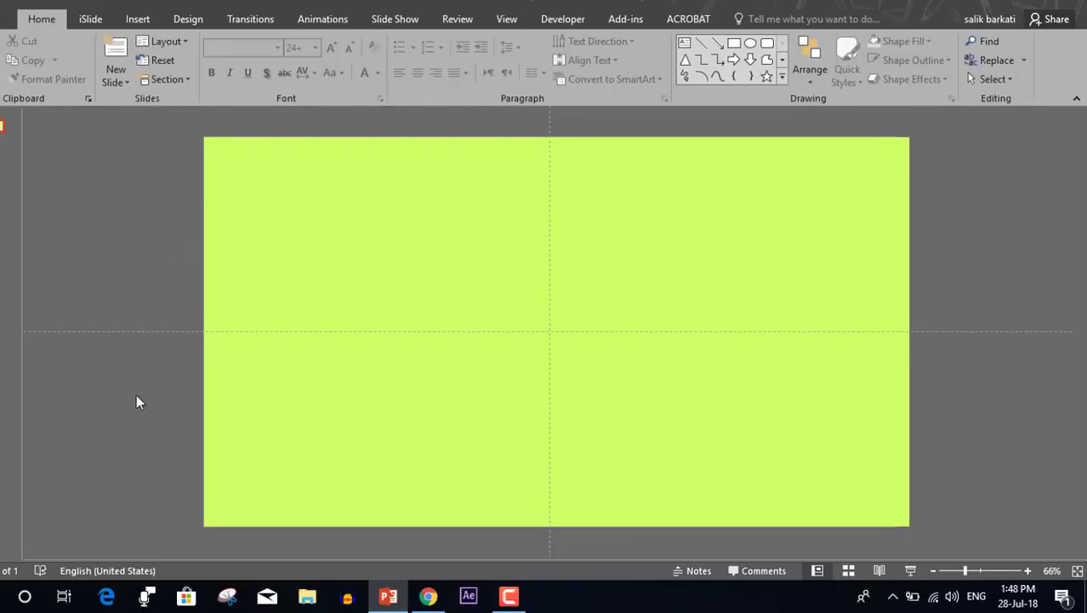
- Apply the Fly In animation to all thirteen strips together, with the direction set to From Top
drag(182, 134, 952, 559)
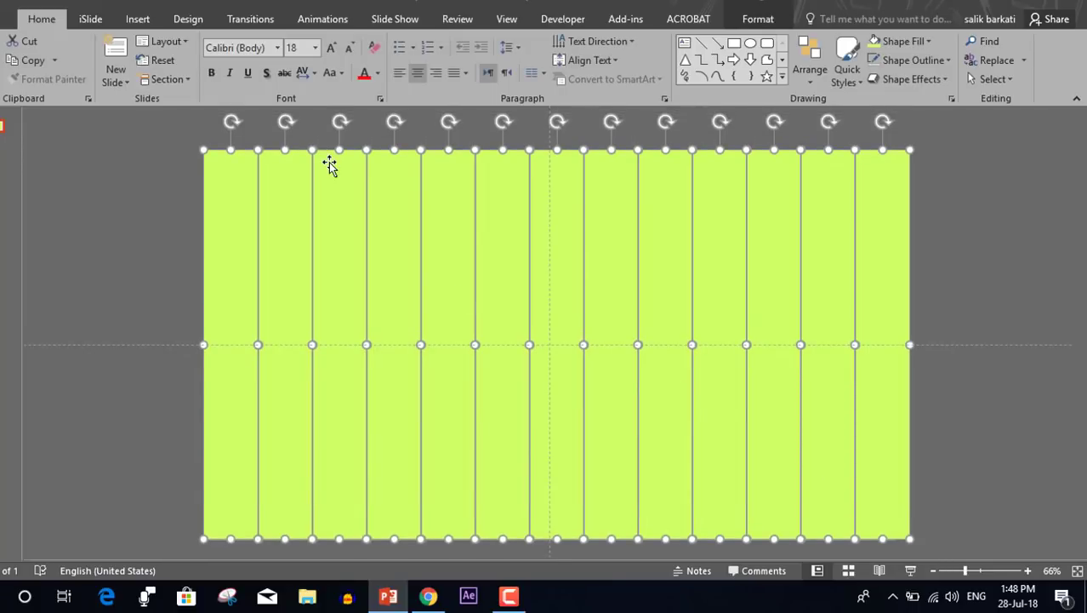
click(322, 21)
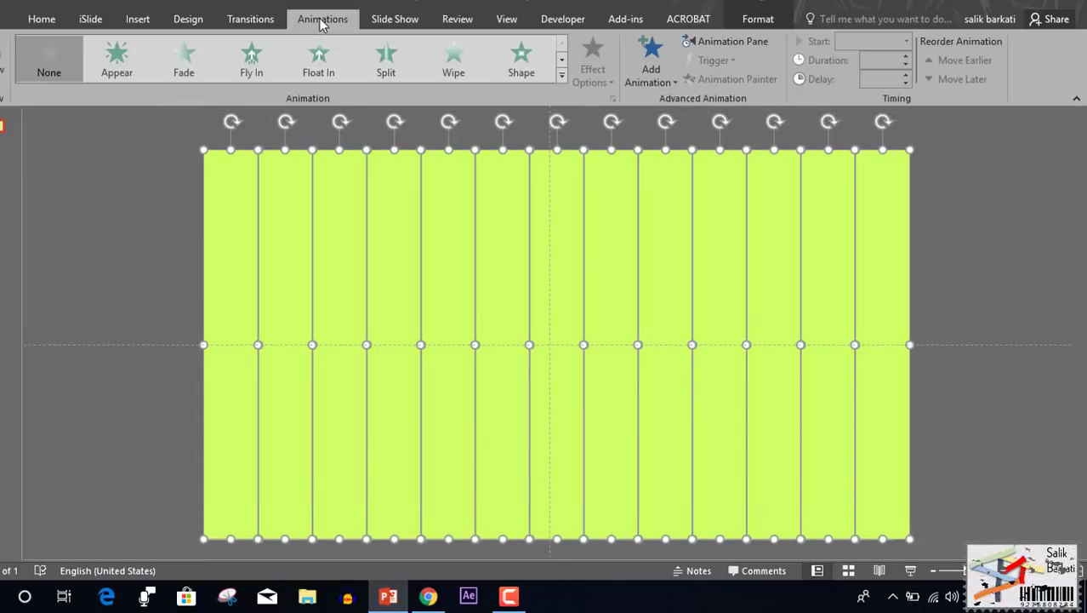
click(251, 73)
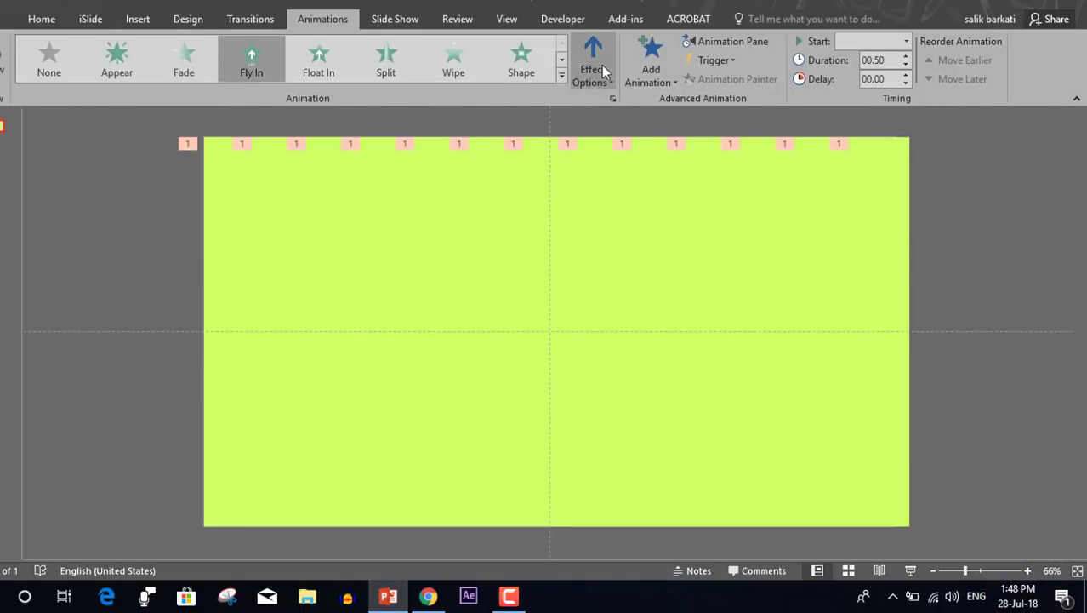
click(602, 66)
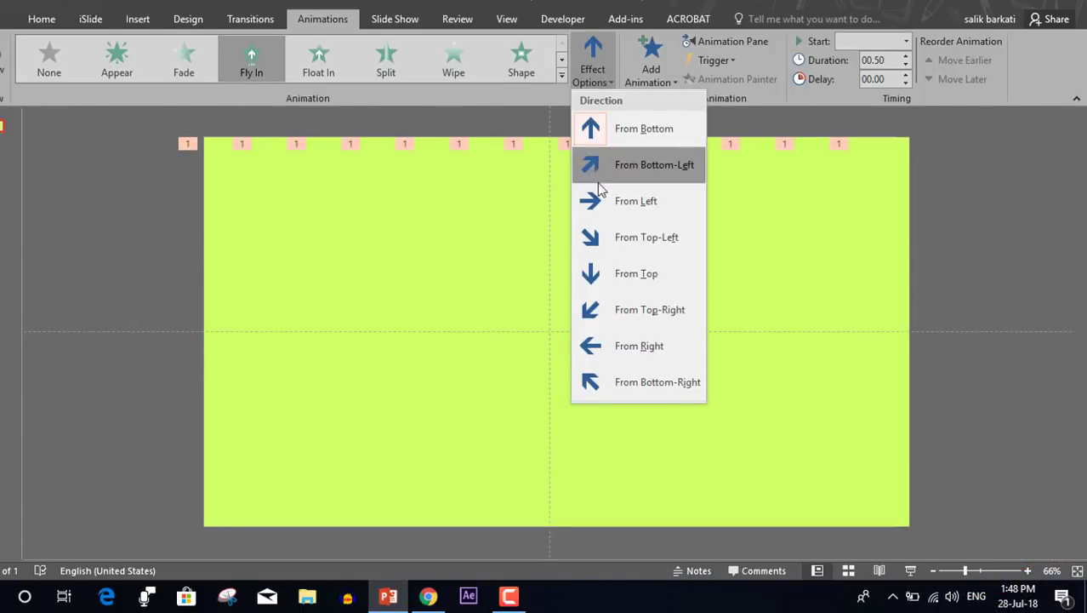
click(618, 278)
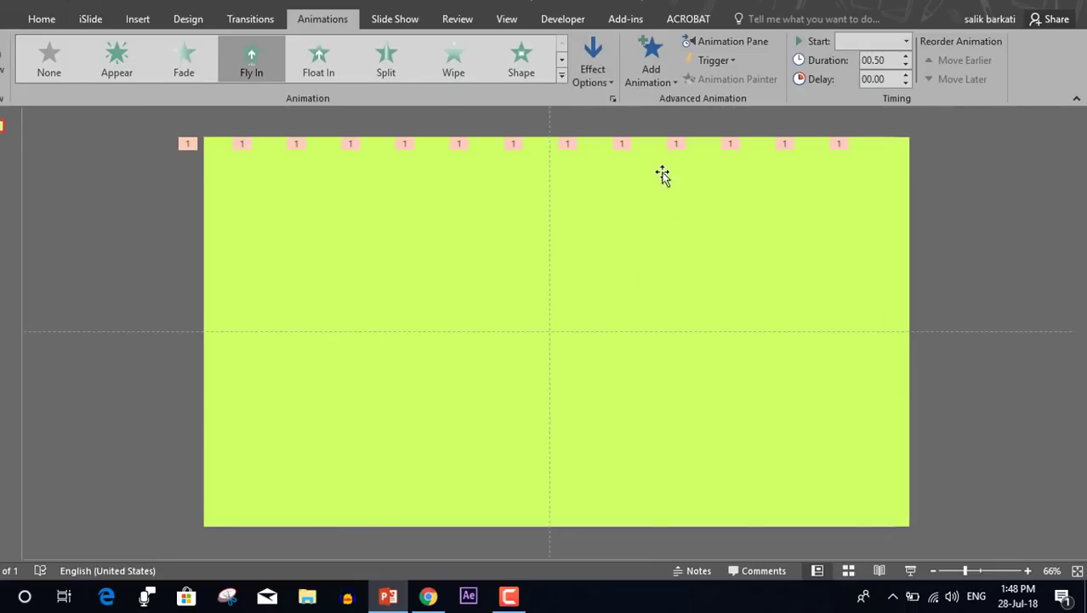
- Display the Animation Pane and set all the strip animations to start With Previous
click(732, 44)
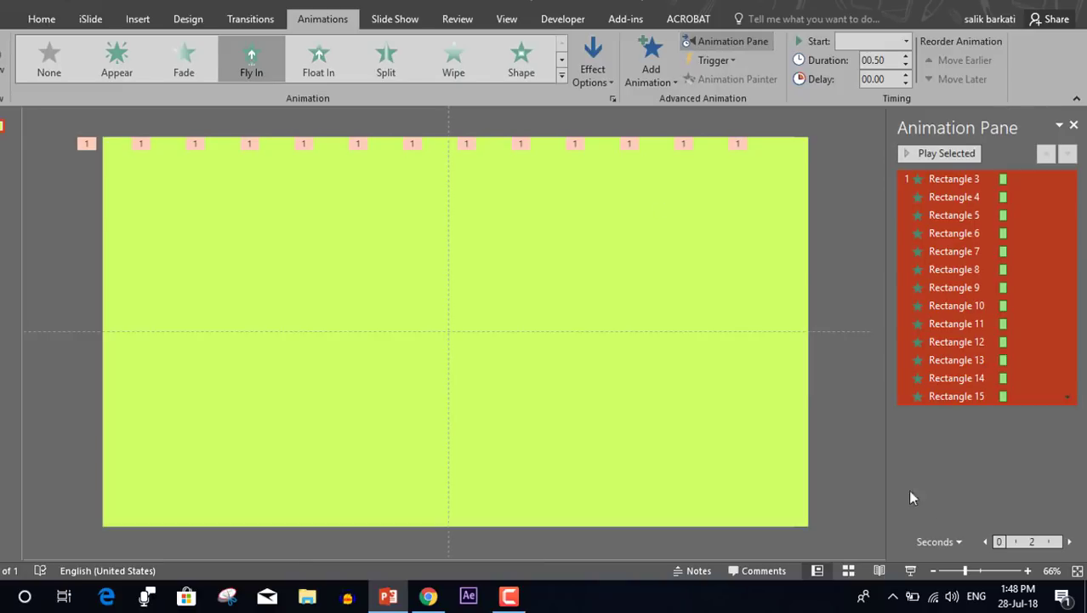
click(905, 42)
click(885, 76)
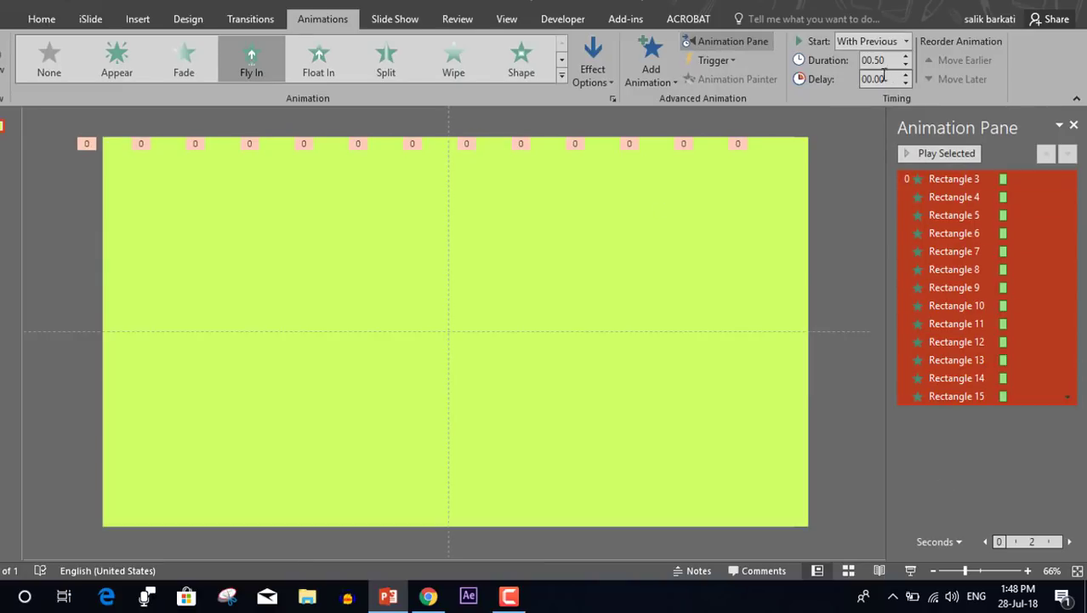
- Set the animation delay of Rectangle 4 to 0.1 seconds and that of Rectangle 5 to 0.2 seconds
click(944, 182)
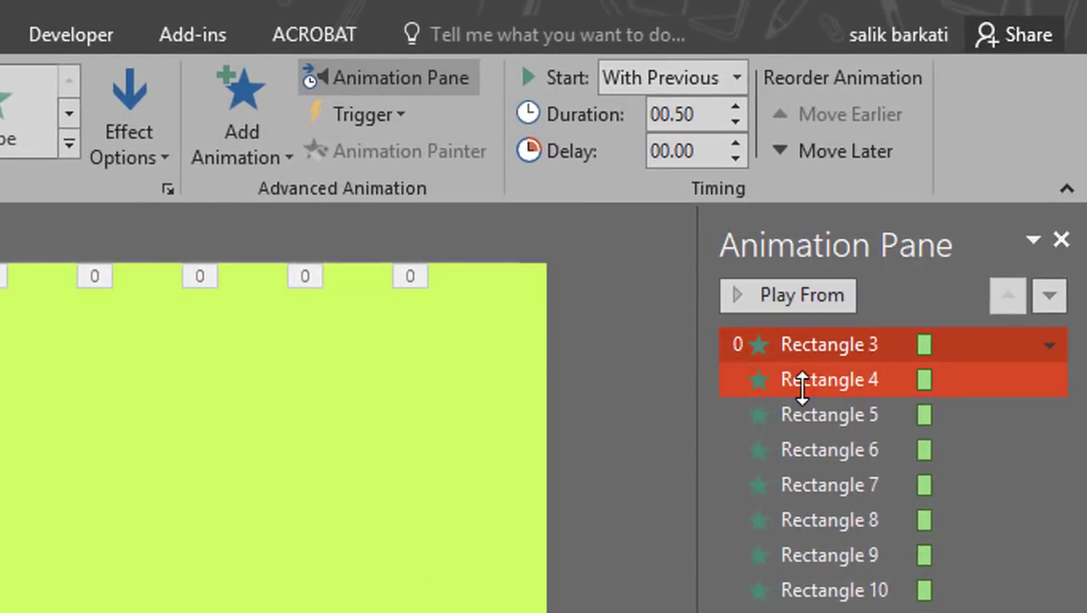
click(792, 380)
click(703, 154)
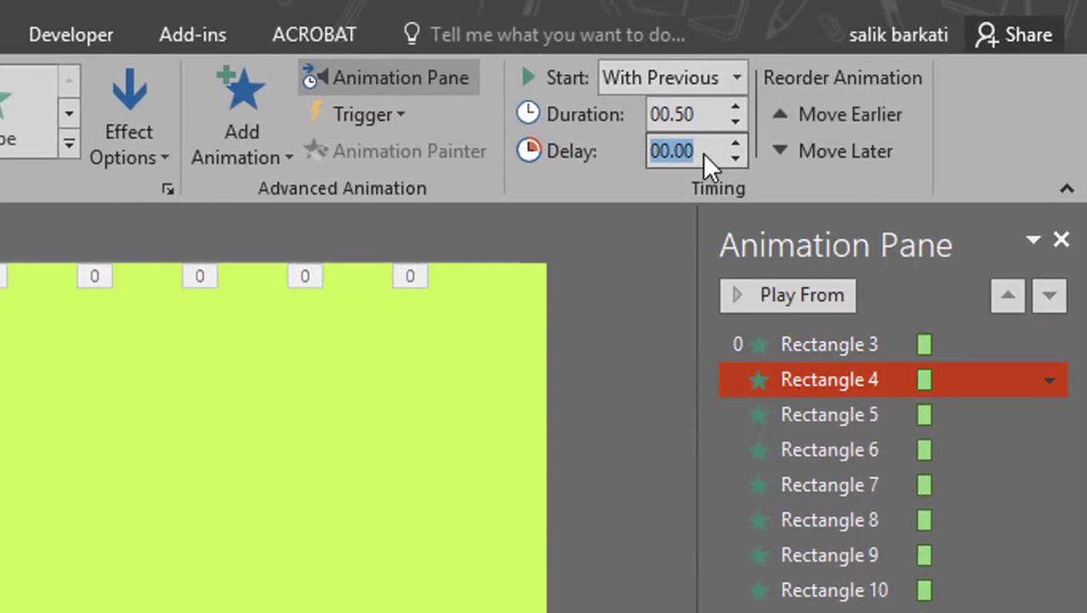
text(.1)
key(Return)
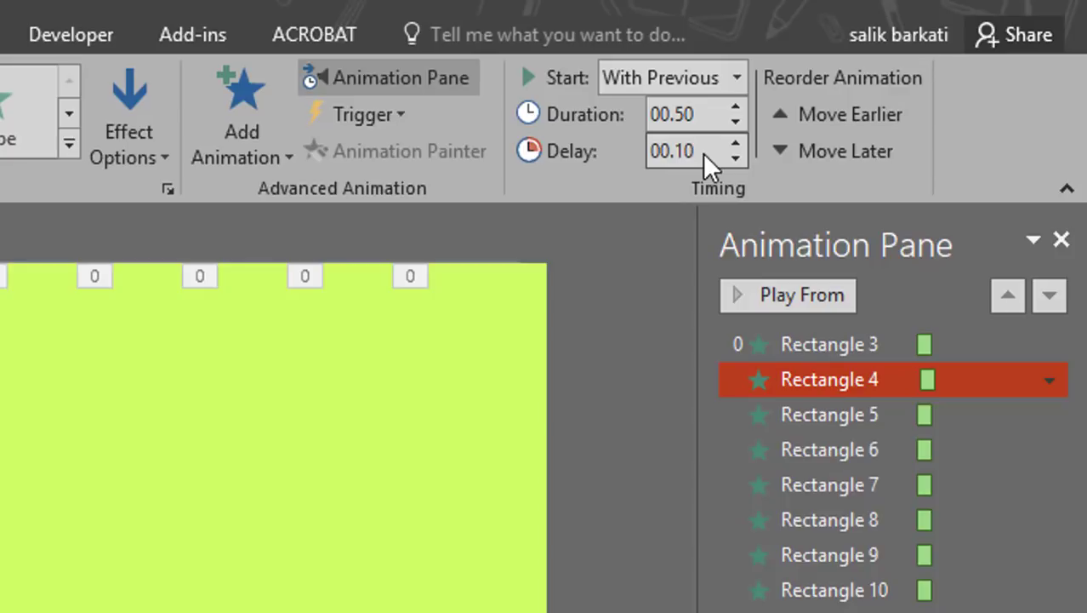
click(795, 417)
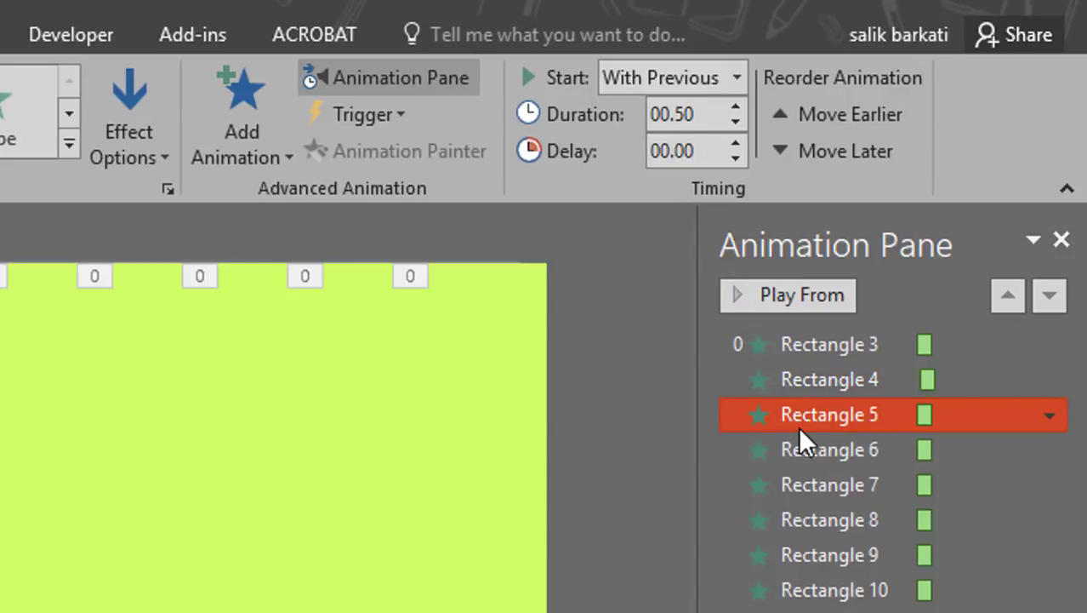
click(697, 157)
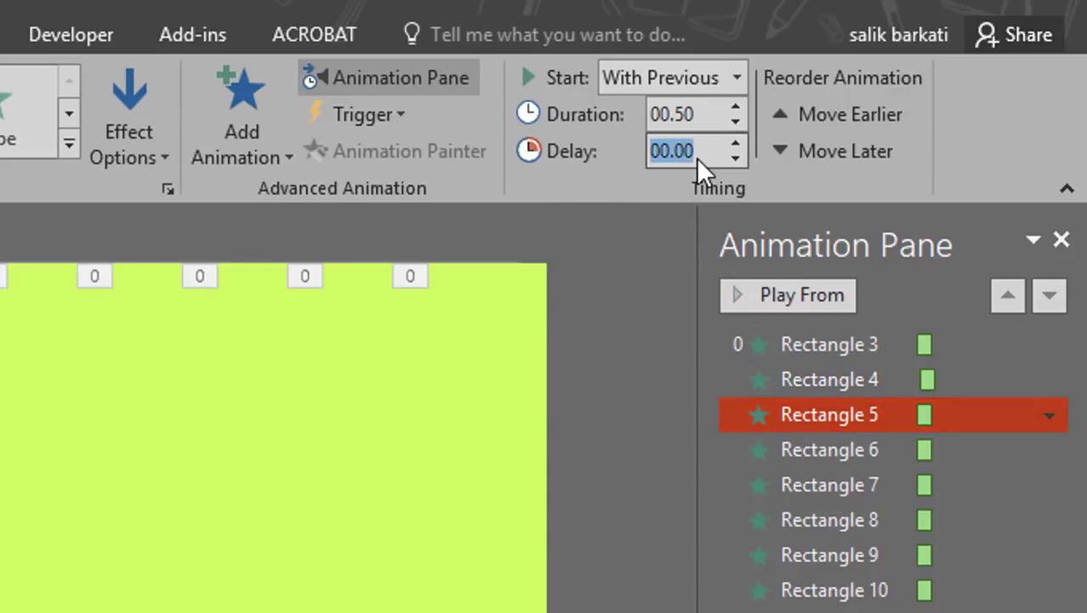
text(.2)
key(Return)
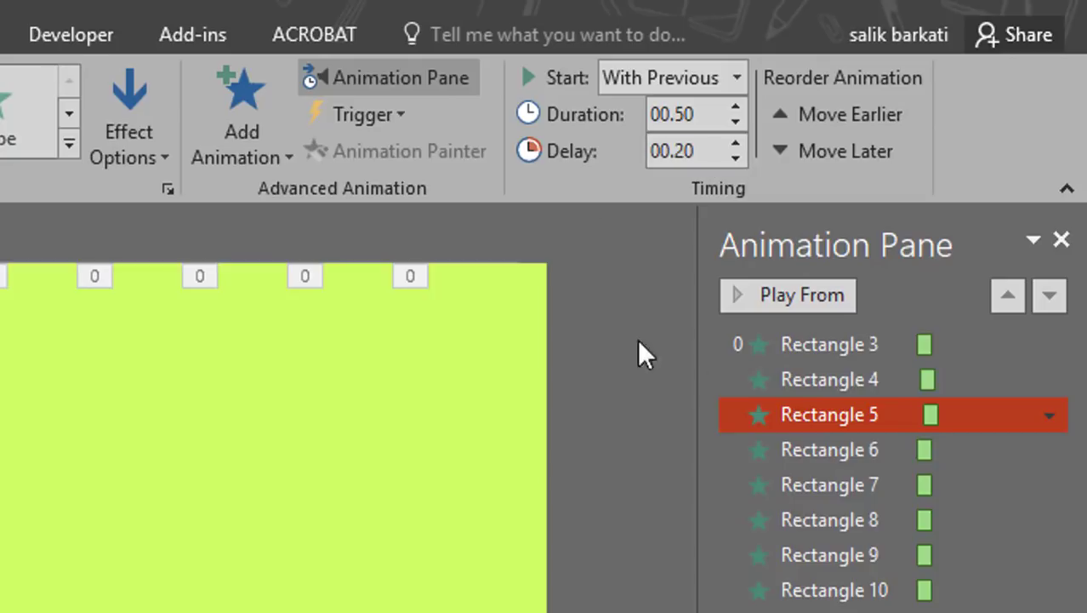
- Set the animation delay of Rectangle 6 to 0.3 seconds
click(828, 453)
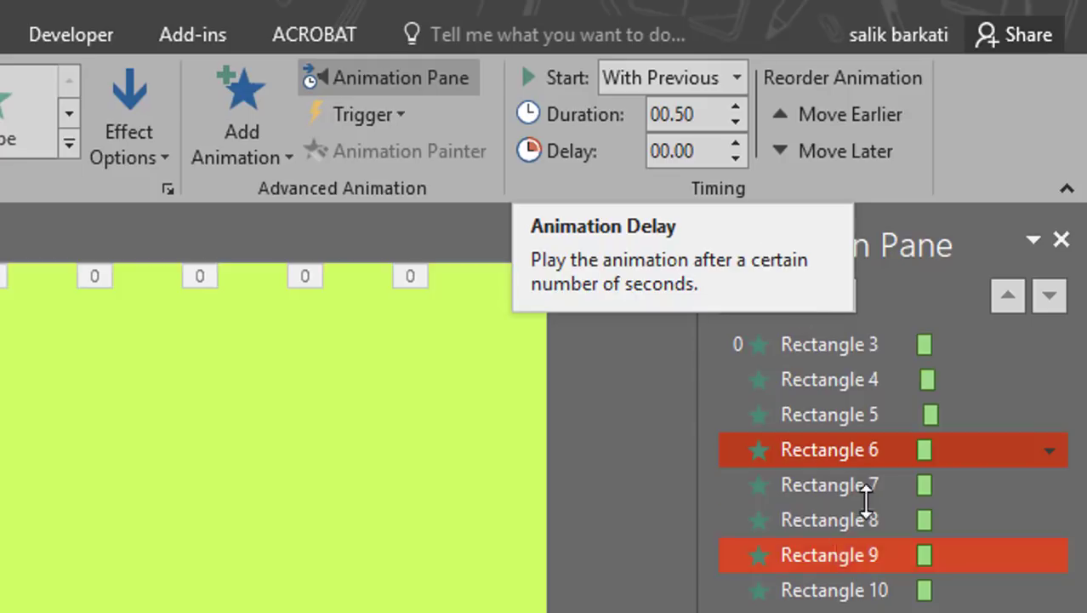
click(869, 417)
click(857, 447)
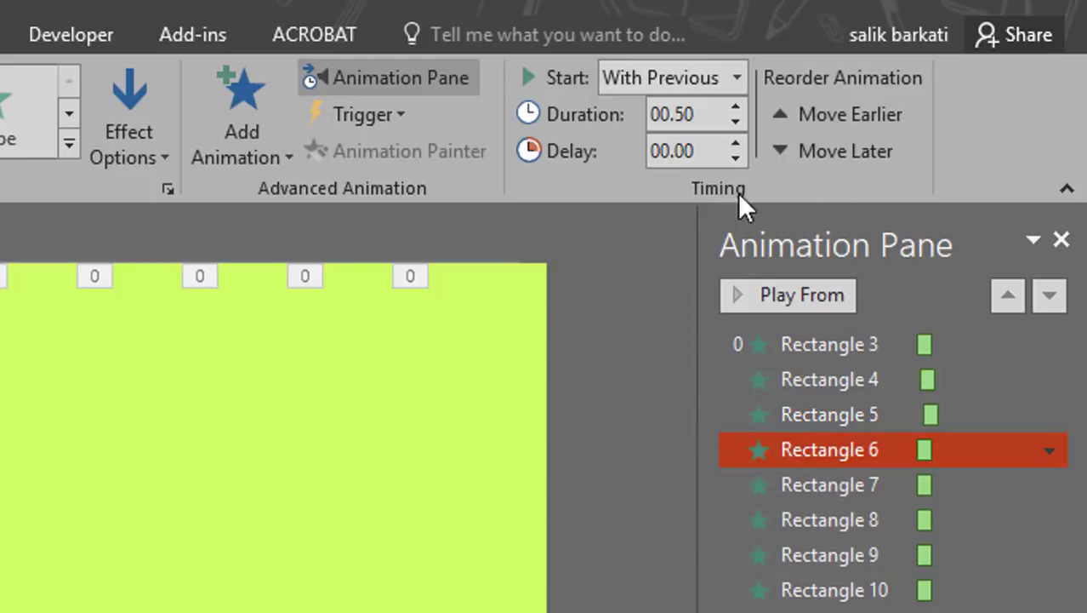
double_click(715, 159)
key(BackSpace)
text(0.3)
key(Return)
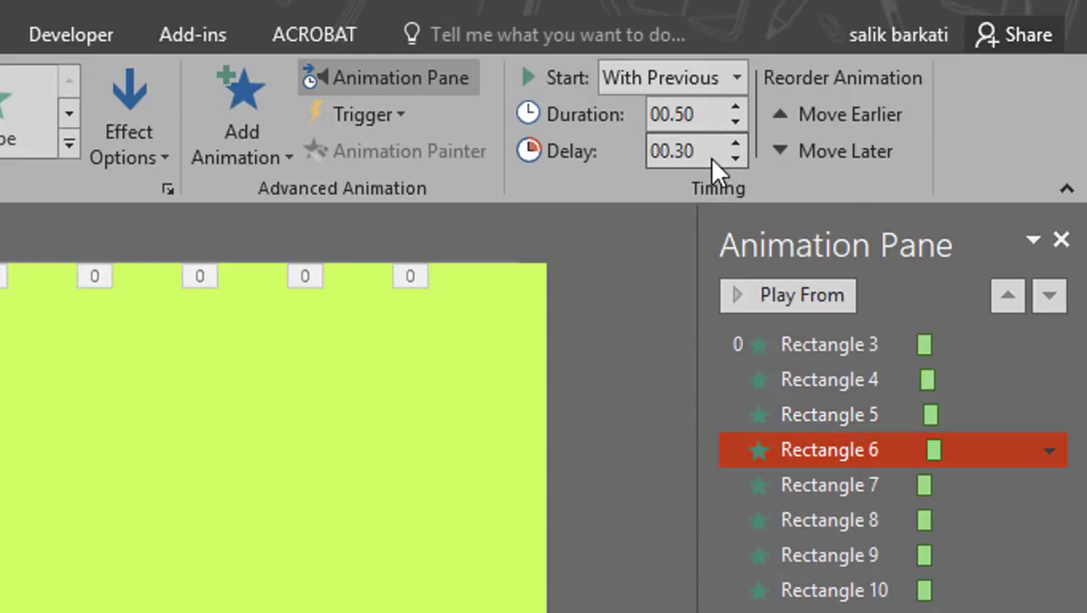
- Set the animation delay of Rectangle 7 to 0.4 seconds and that of Rectangle 8 to 0.5 seconds
click(825, 485)
double_click(713, 154)
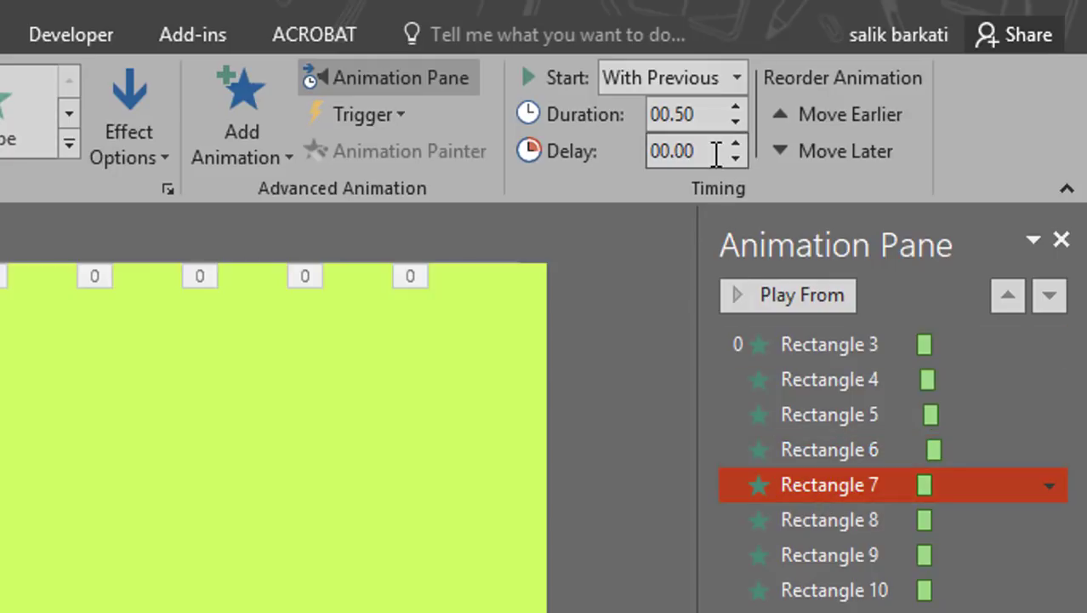
key(BackSpace)
text(0.4)
key(Return)
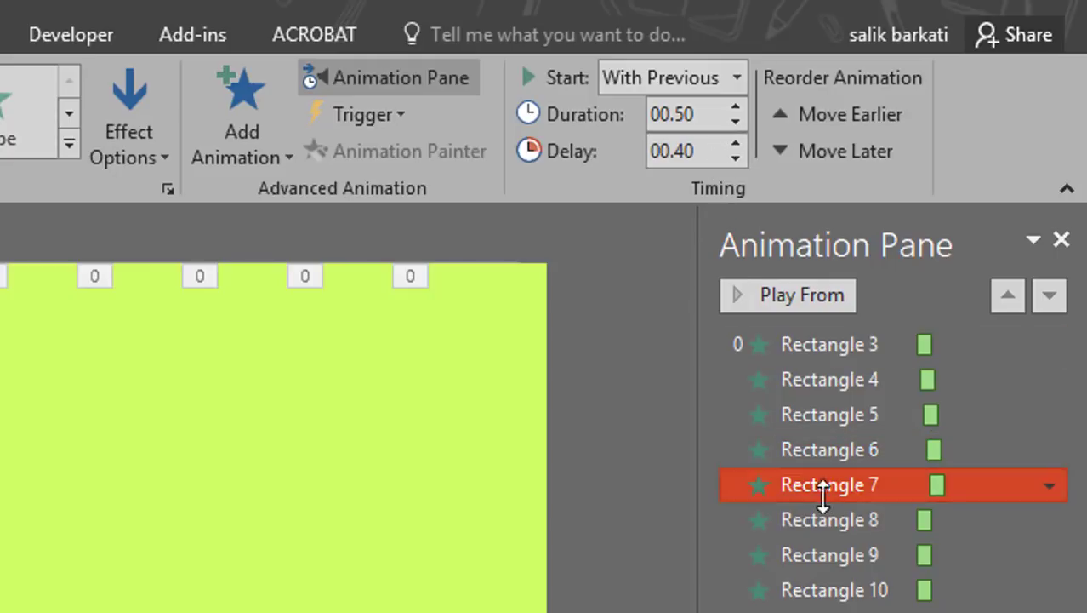
click(842, 519)
double_click(701, 150)
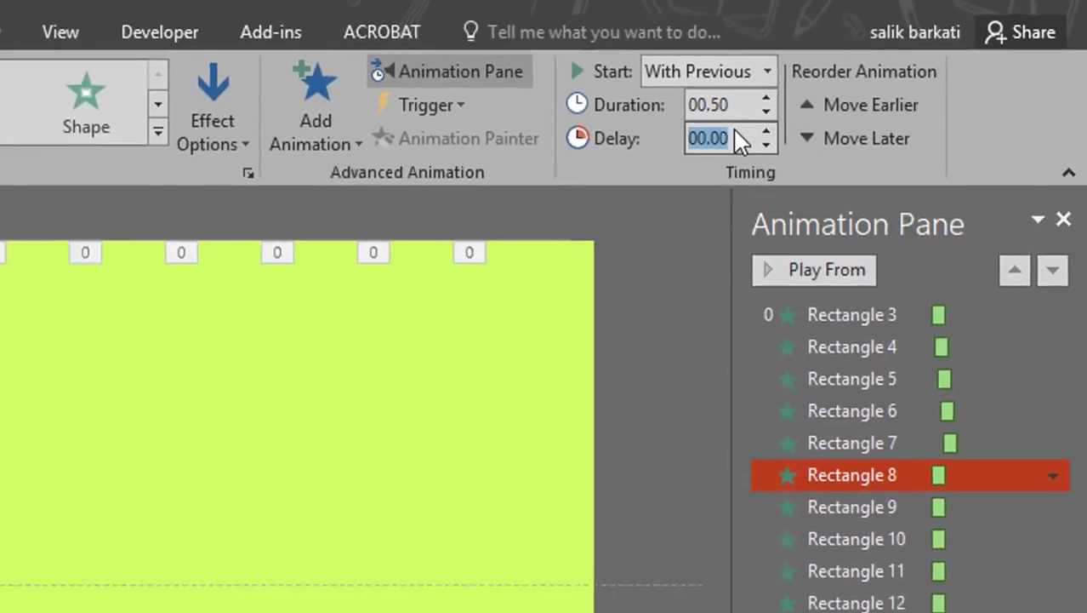
text(.5)
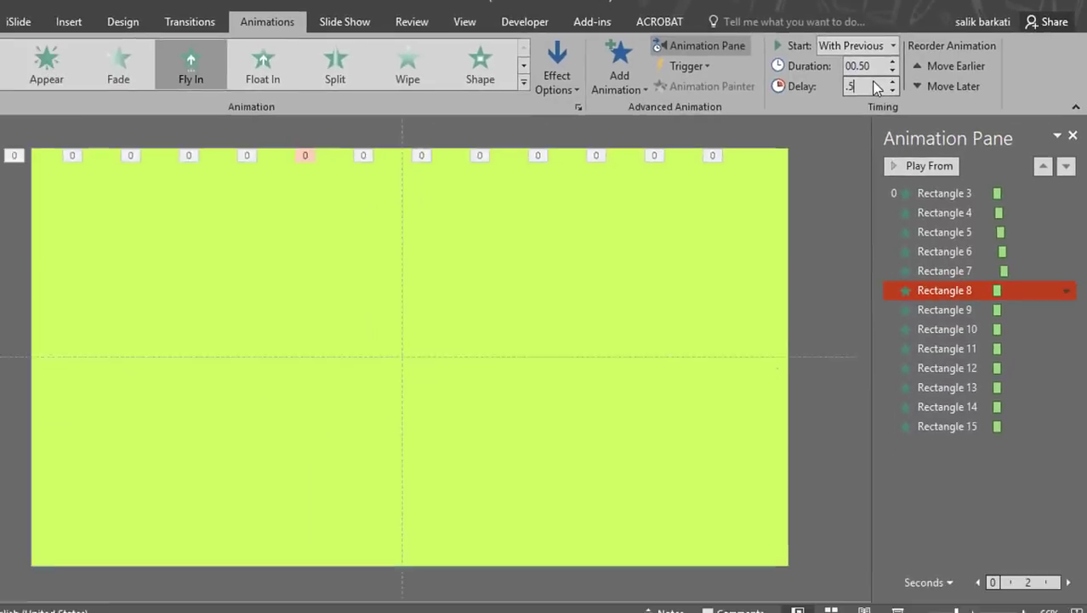
key(Return)
- Set the animation delay of Rectangle 9 to 0.6 seconds and continue the even stagger with a longer delay for Rectangle 10
click(953, 311)
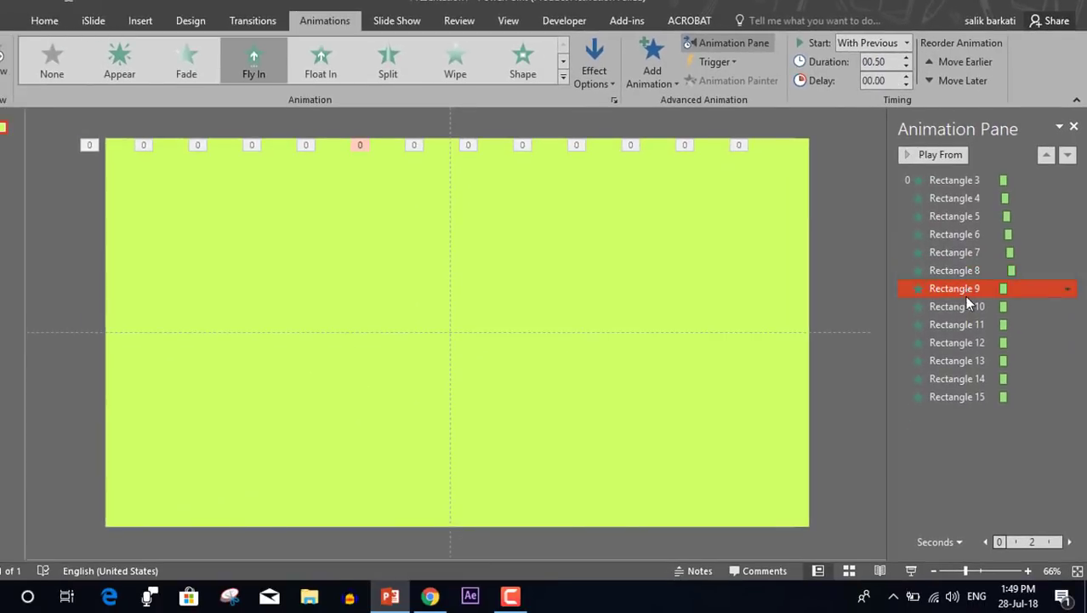
click(891, 82)
text(.6)
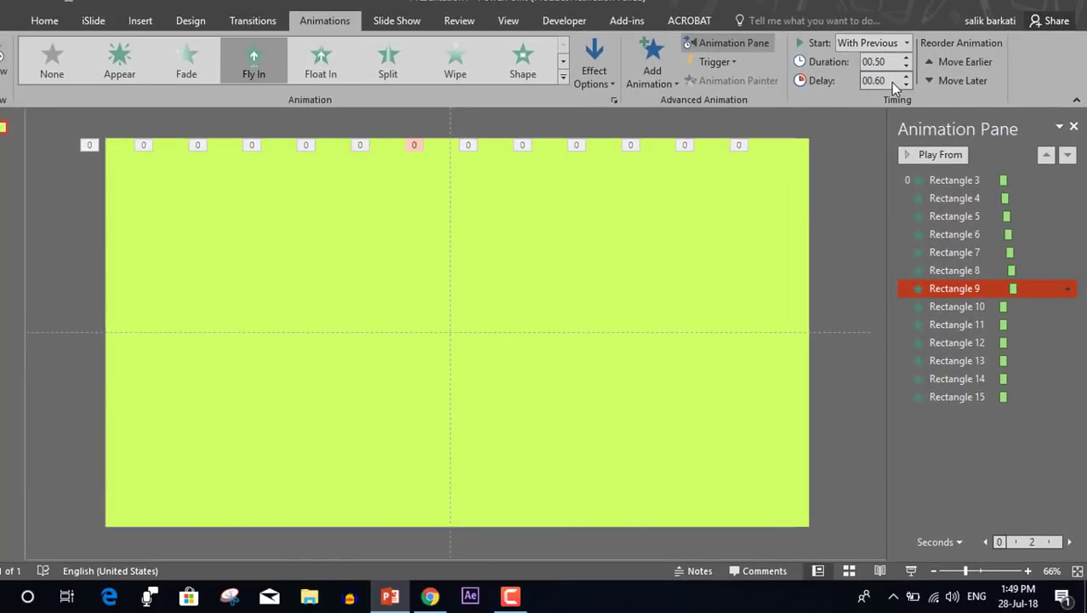
key(Return)
click(956, 306)
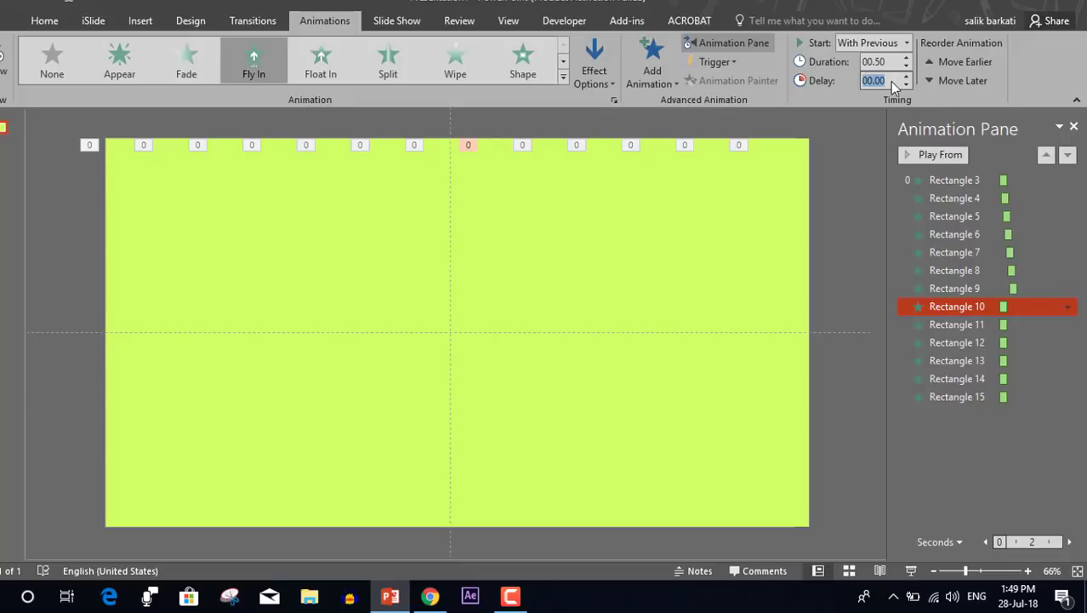
- Set the animation delay of Rectangle 11 to 0.8 seconds and that of Rectangle 12 to 0.9 seconds
click(956, 324)
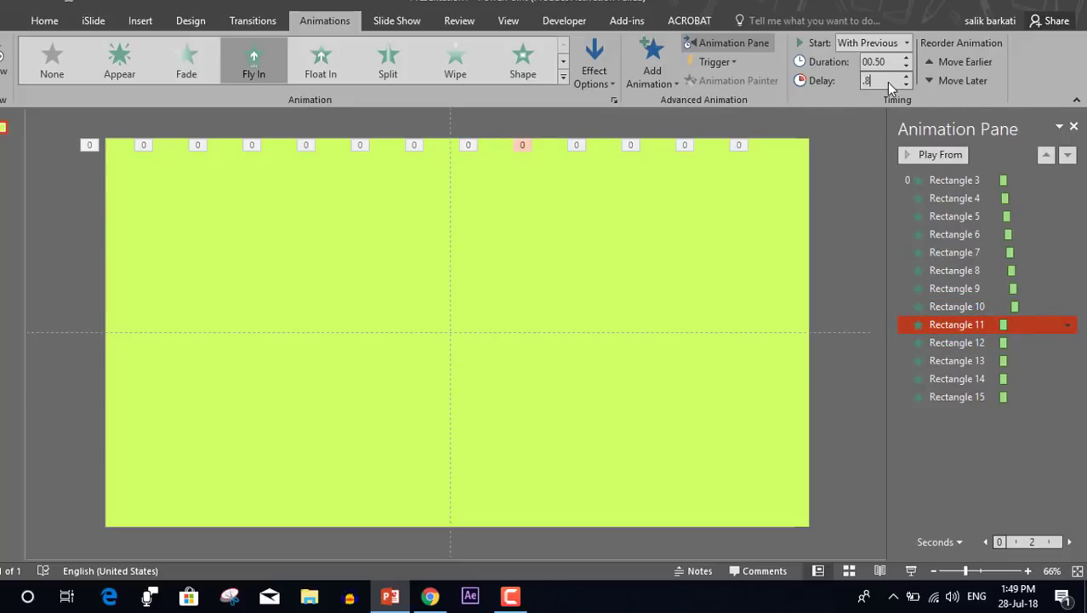
key(Return)
click(957, 342)
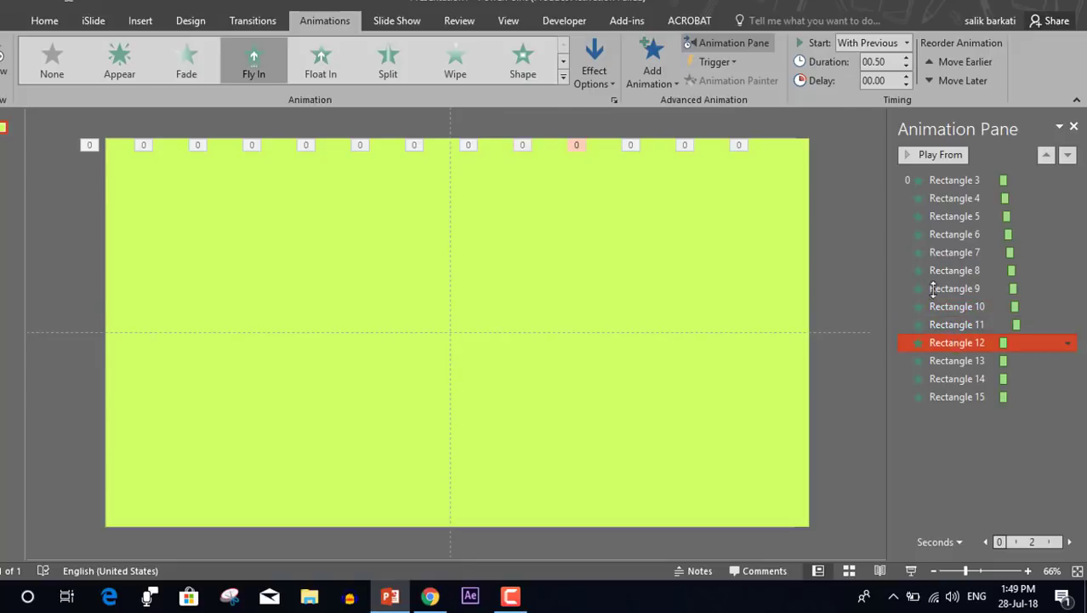
click(891, 81)
text(.9)
key(Return)
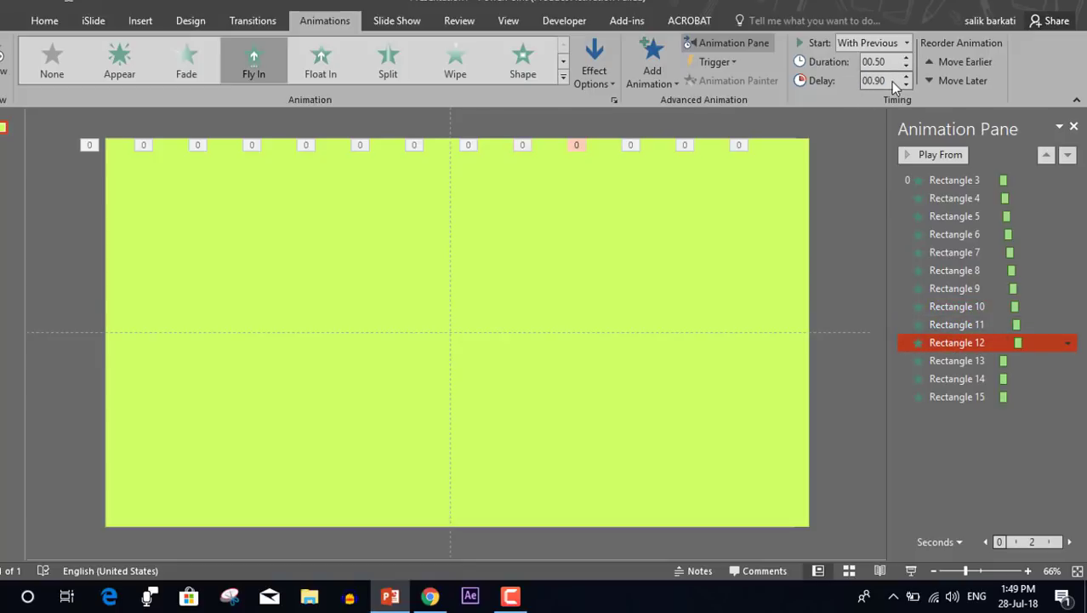
- Set the animation delay of Rectangle 13 to 1 second and that of Rectangle 14 to 1.1 seconds
click(976, 362)
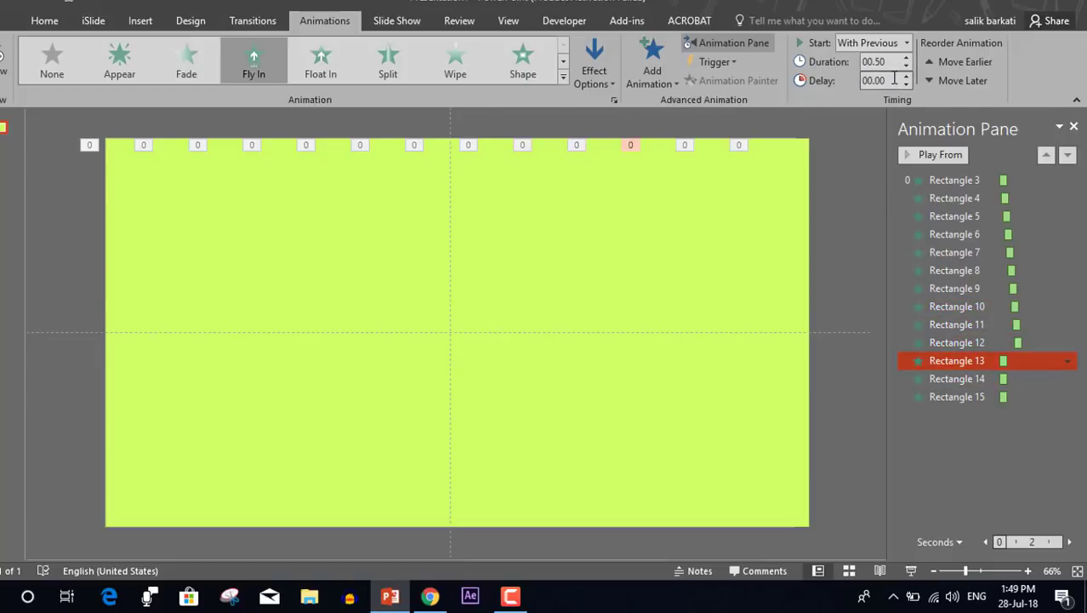
click(893, 80)
text(1)
key(Return)
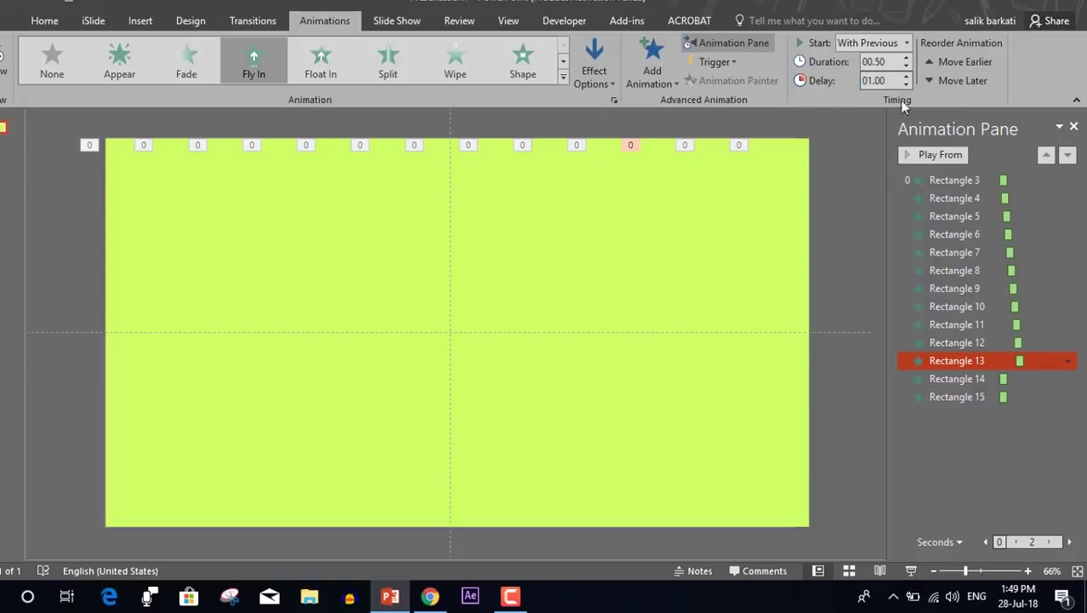
click(961, 379)
click(894, 83)
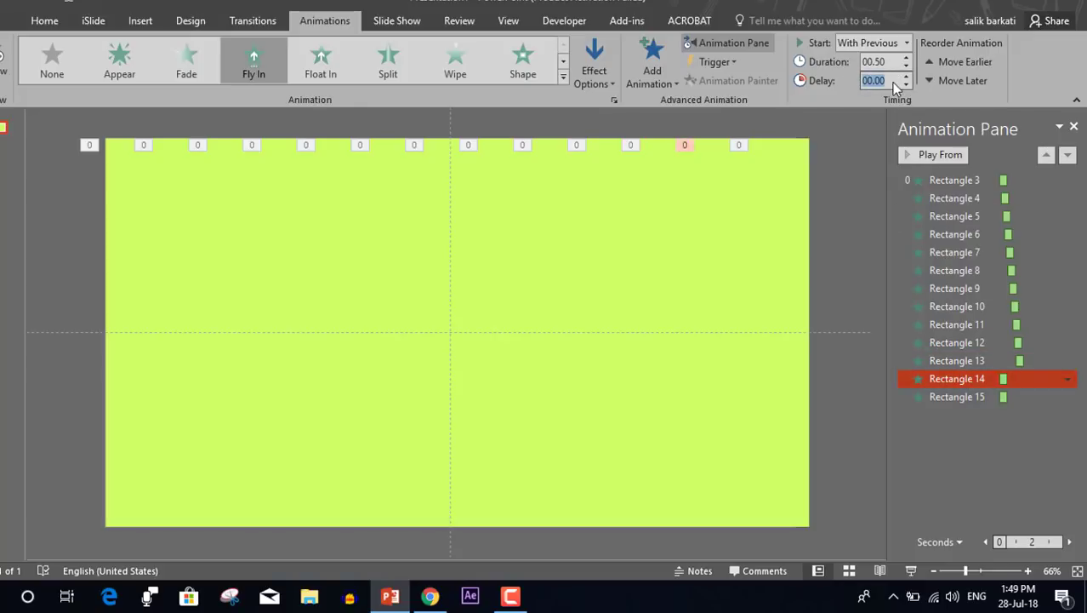
text(1.1)
key(Return)
- Set the animation delay of Rectangle 15 to 1.2 seconds
click(977, 397)
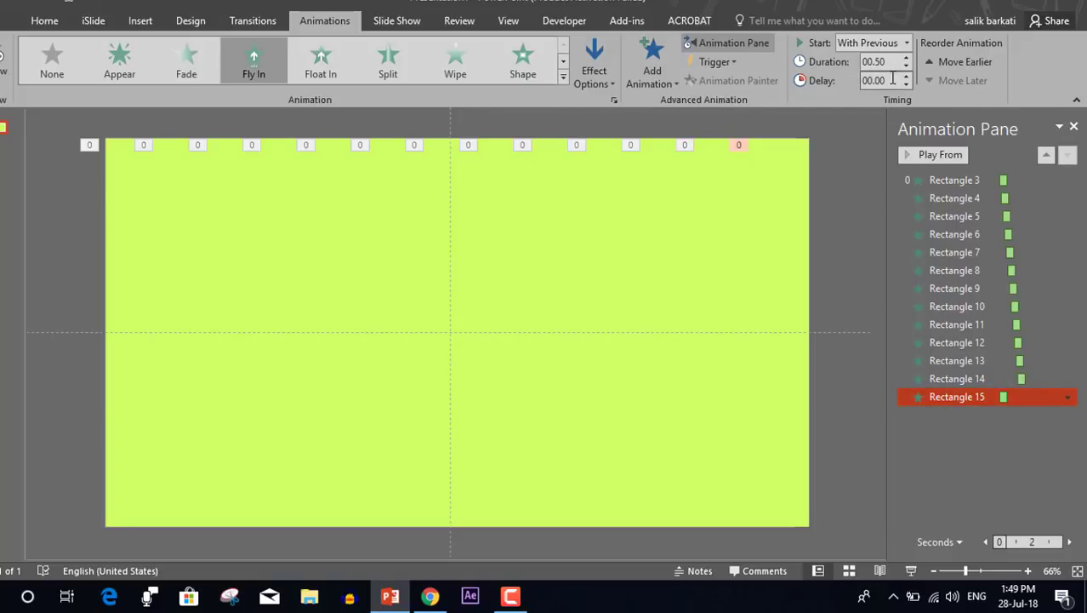
click(893, 79)
text(1.2)
key(Return)
- Give all the rectangles' Fly In animations a 0.23 sec smooth start and 0.26 sec smooth end, and play the slide show
shift+click(939, 180)
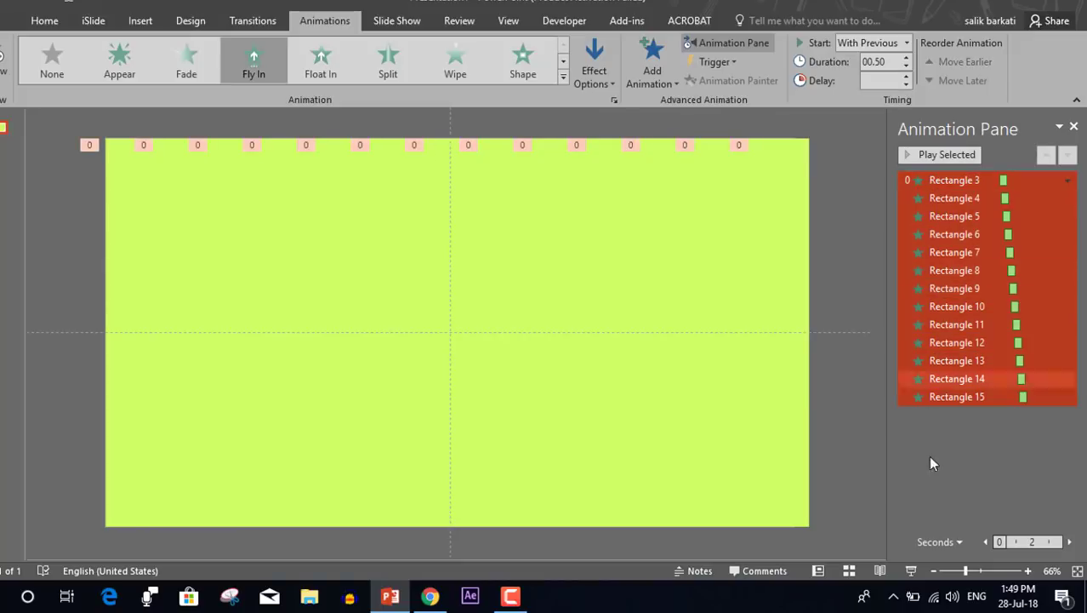
right_click(943, 188)
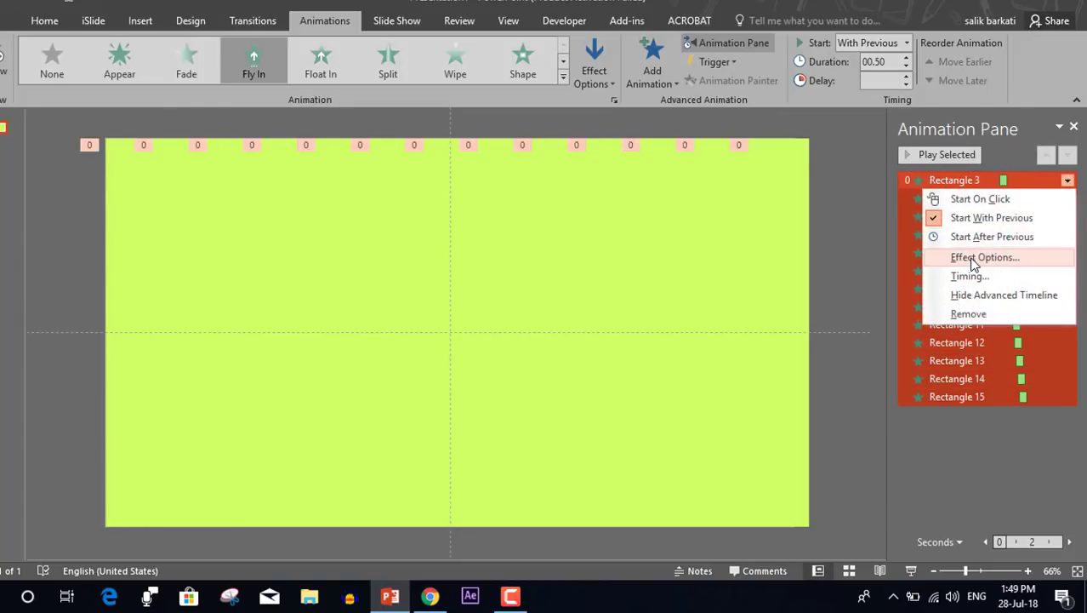
click(972, 258)
drag(485, 252, 503, 230)
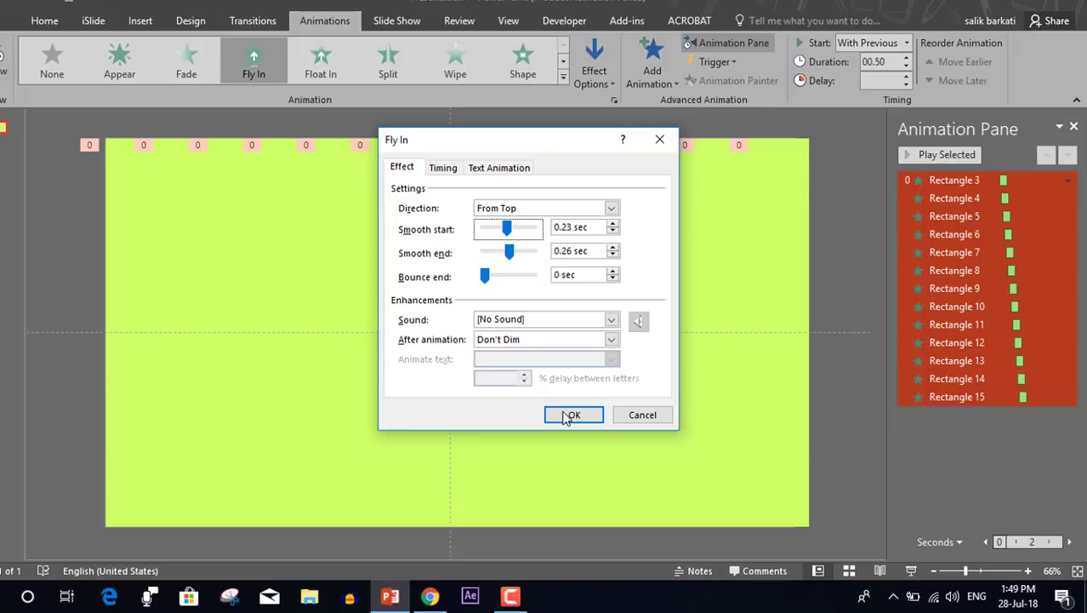
click(568, 415)
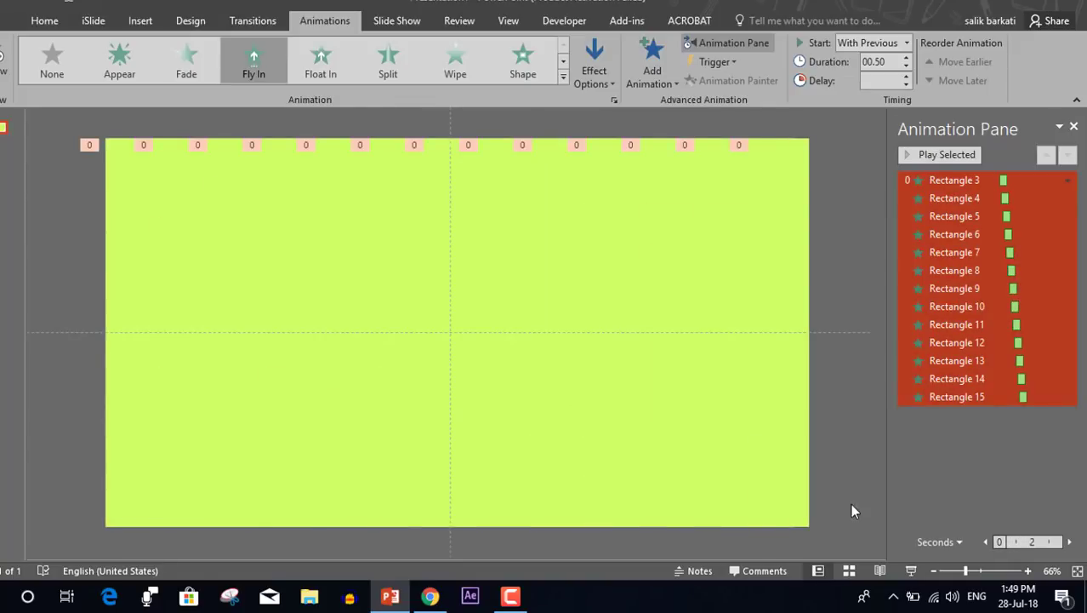
click(911, 570)
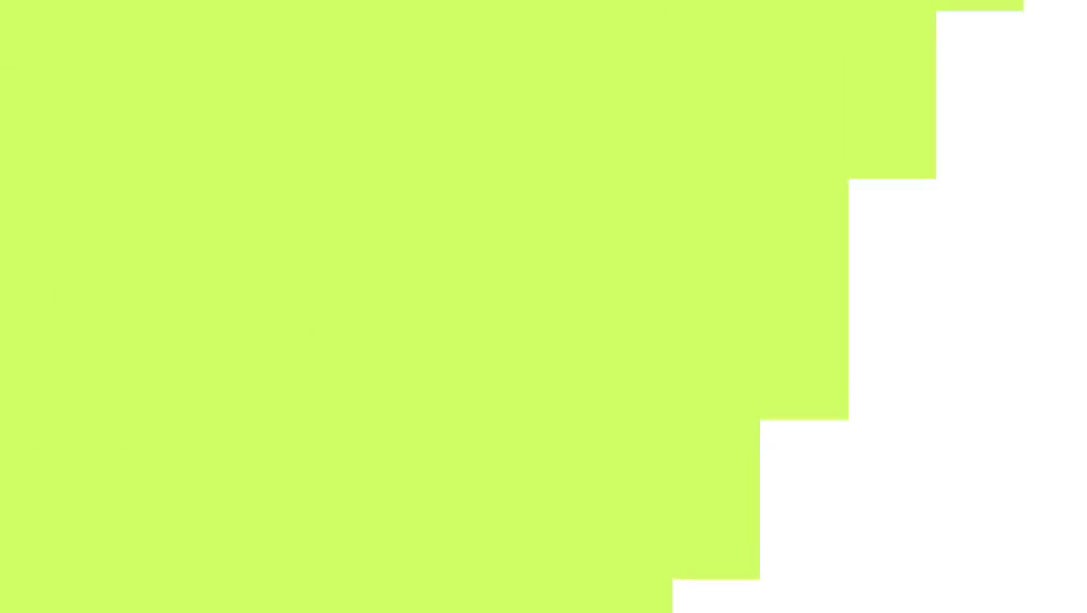
key(Escape)
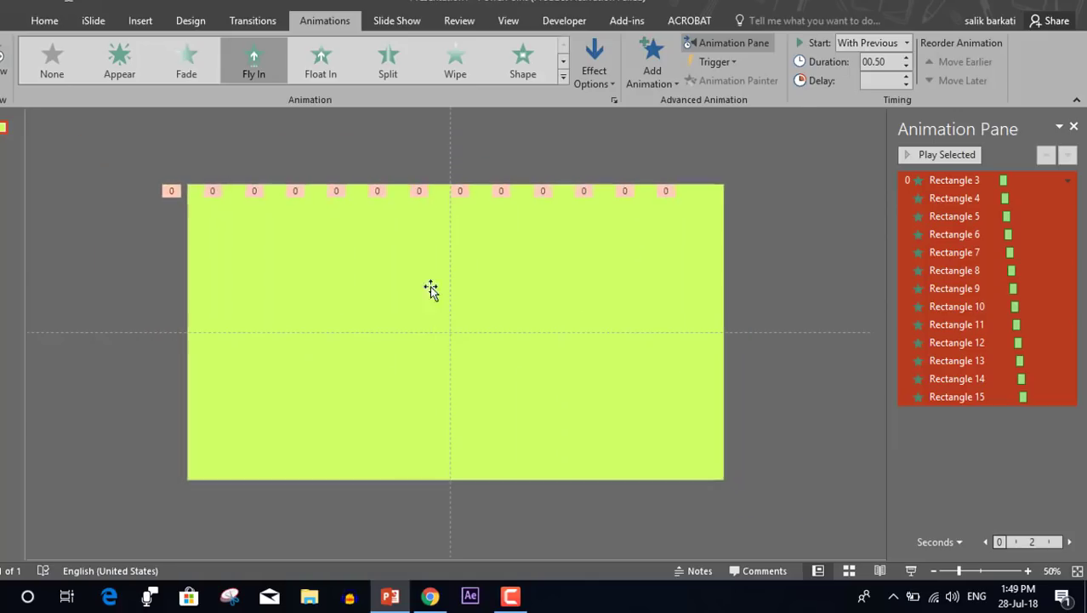
- Insert a text box beside the slide reading MAHFIL-E-YARAN in the Calibri Light font
click(132, 24)
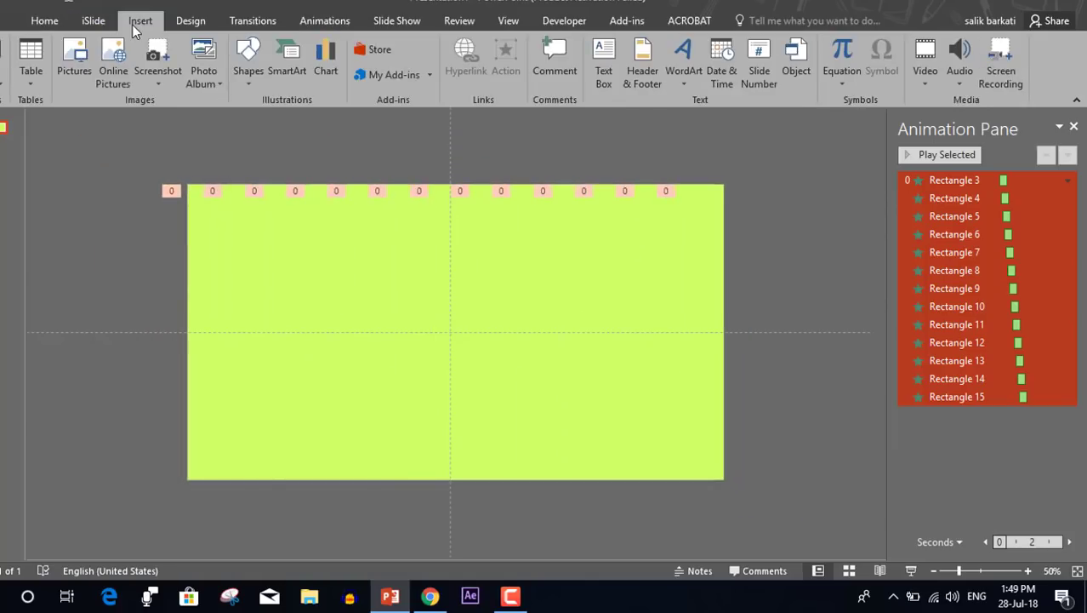
click(605, 76)
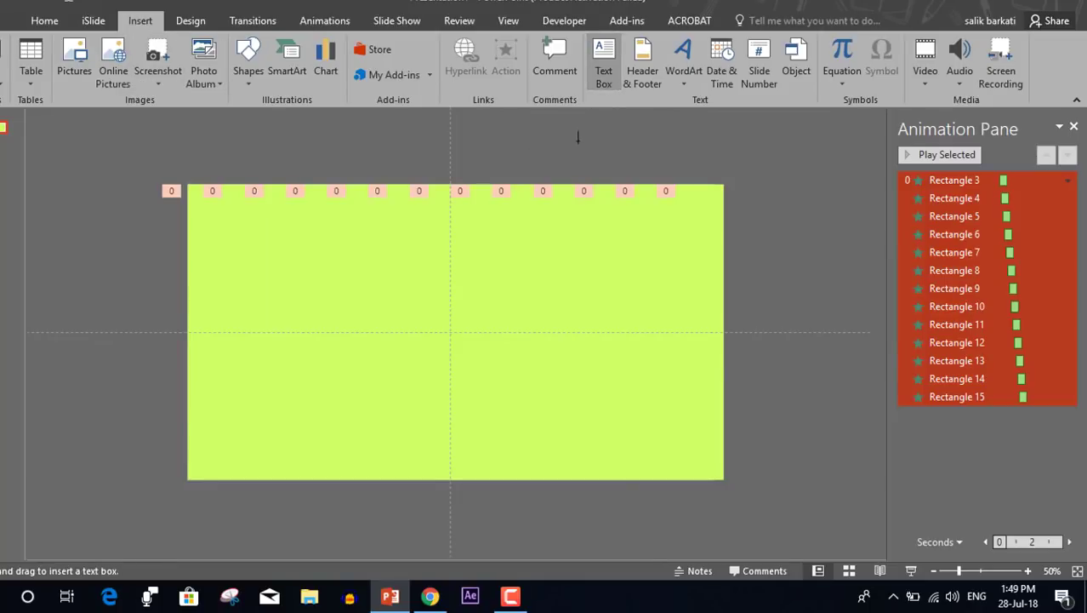
click(811, 269)
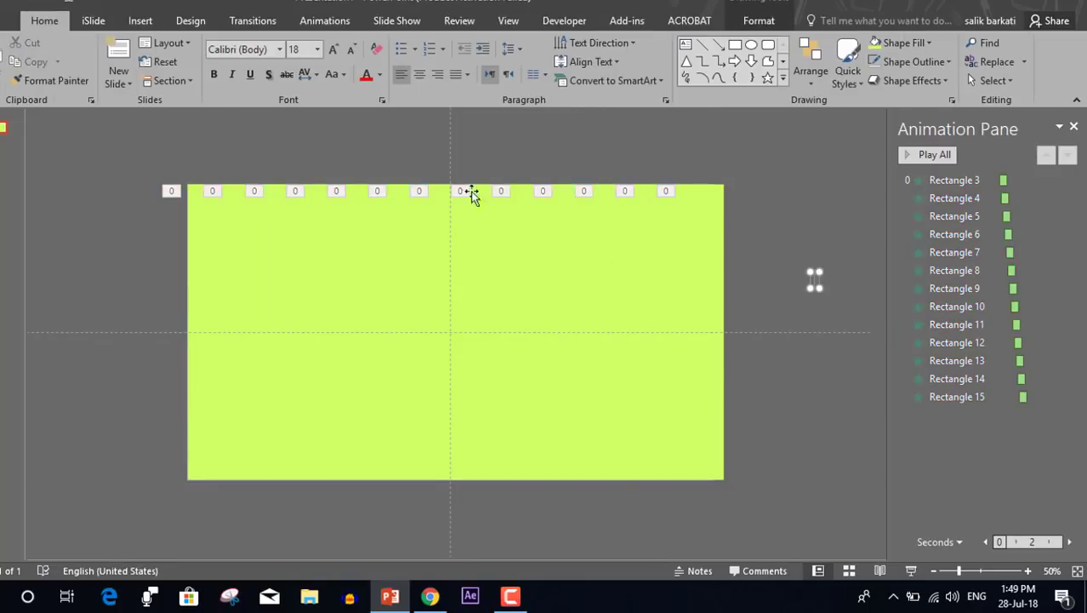
click(276, 49)
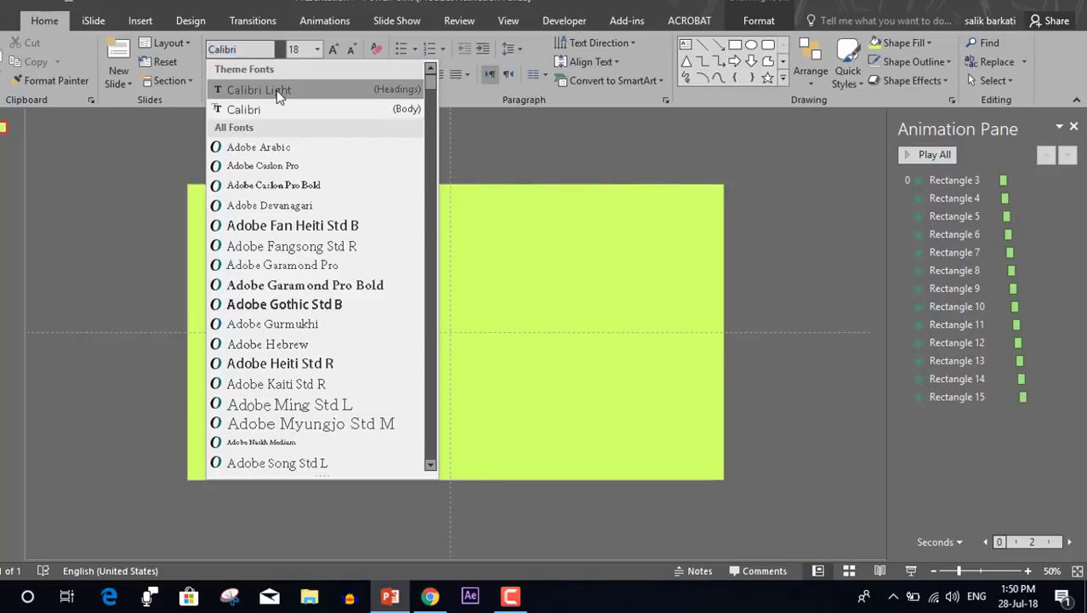
click(281, 92)
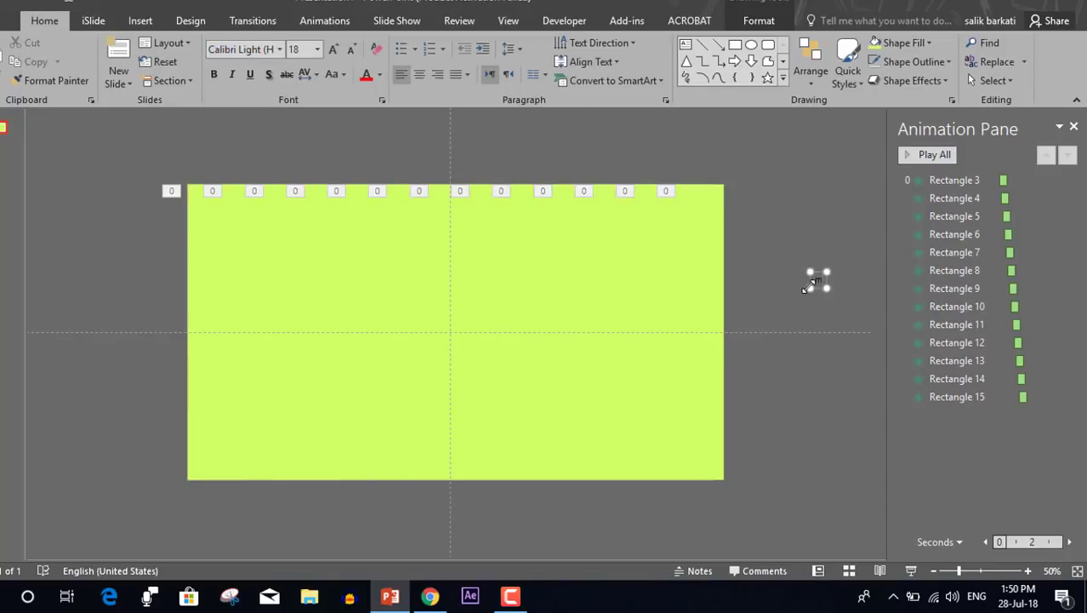
text(MAHFIL-E-YARAN)
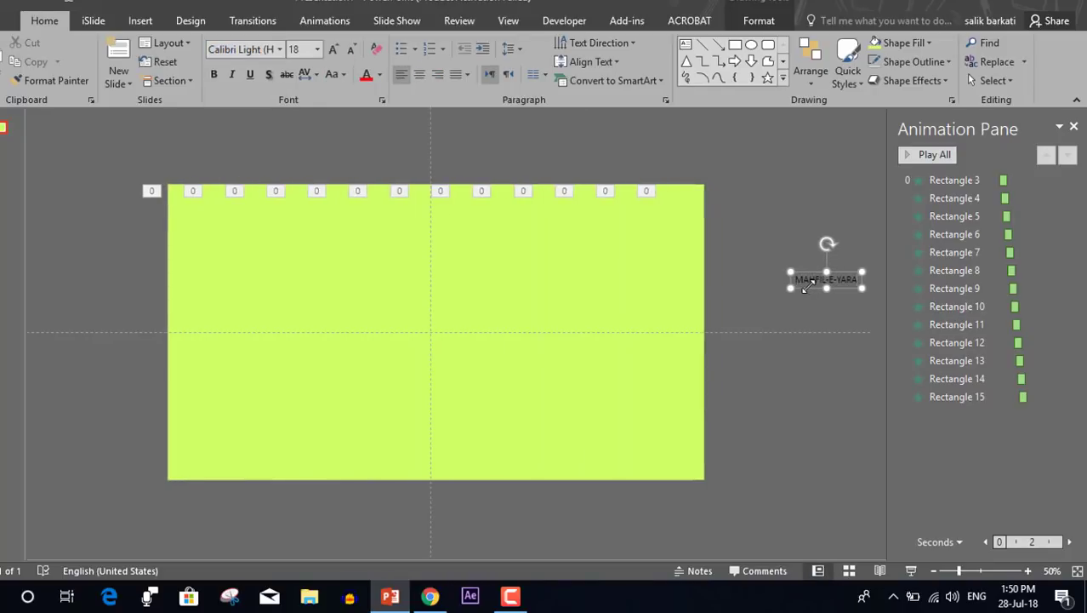
- Move the MAHFIL-E-YARAN text to the centre of the slide and make it bold at 60 pt
drag(860, 279, 420, 325)
click(334, 49)
triple_click(334, 51)
triple_click(335, 51)
click(215, 75)
triple_click(334, 51)
mouse_move(515, 343)
mouse_down()
mouse_move(486, 353)
mouse_move(498, 352)
mouse_up()
- Change the font of the MAHFIL-E-YARAN text to Arial Black
click(280, 50)
scroll(327, 282, down, 7)
scroll(328, 288, down, 3)
click(281, 379)
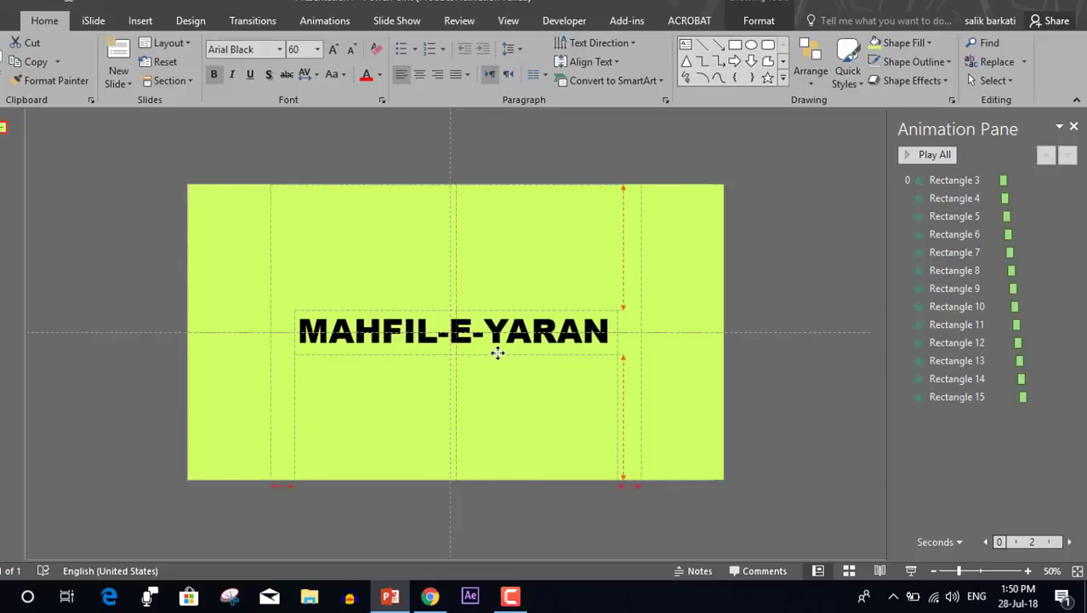
- Apply a Fly In animation from the top to the MAHFIL-E-YARAN text and set it to start with previous
click(308, 23)
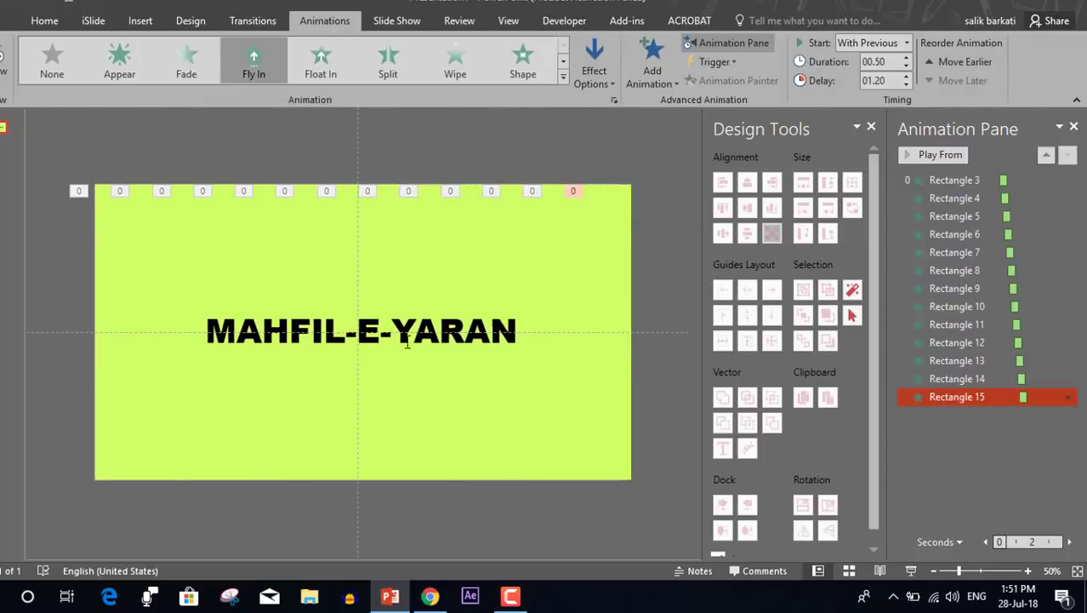
click(396, 347)
click(389, 353)
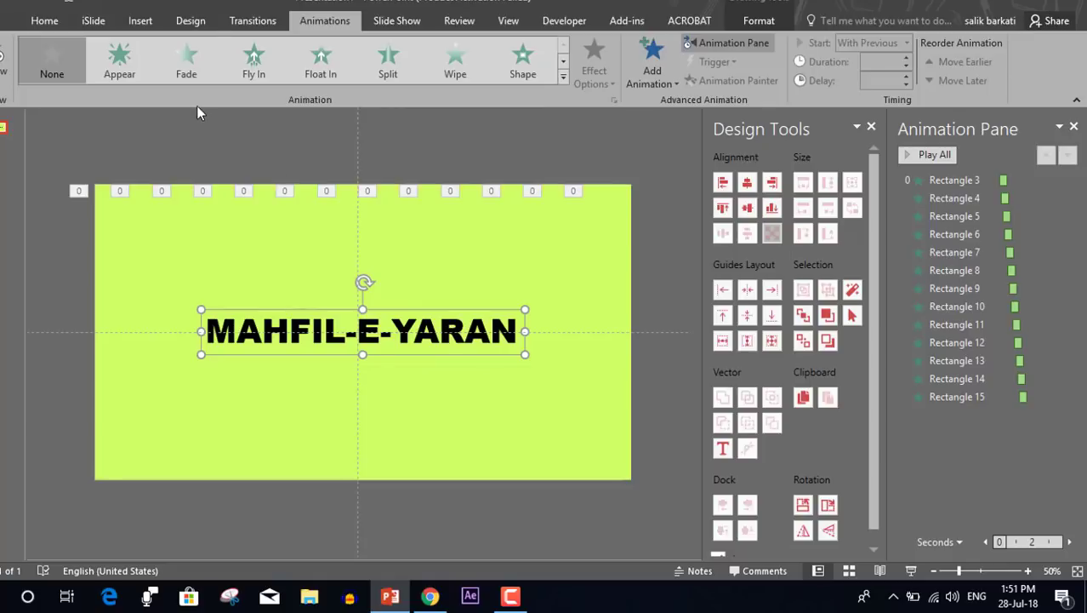
click(250, 75)
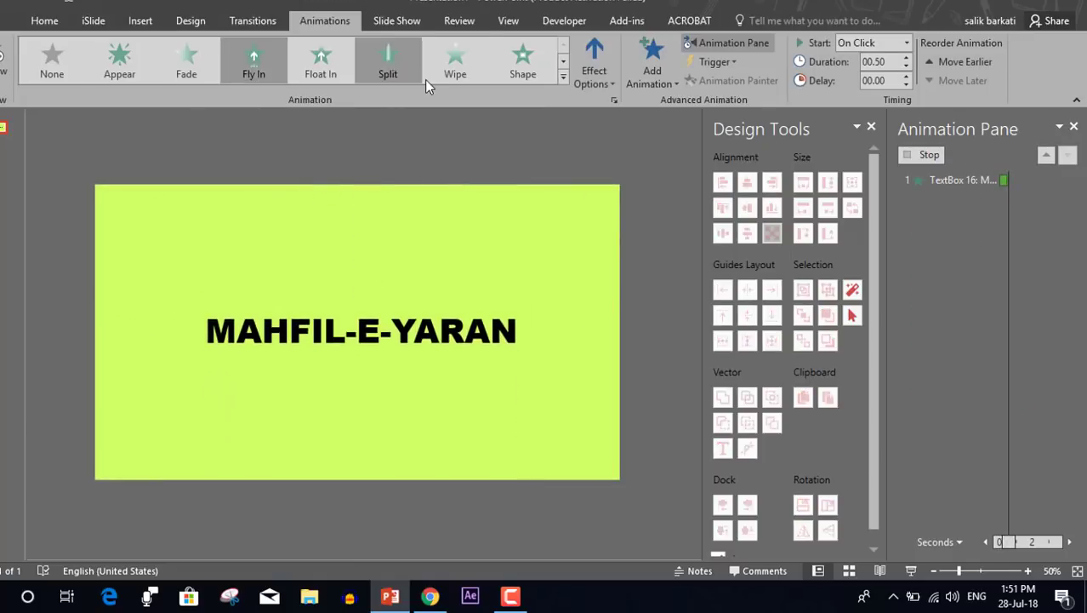
click(595, 77)
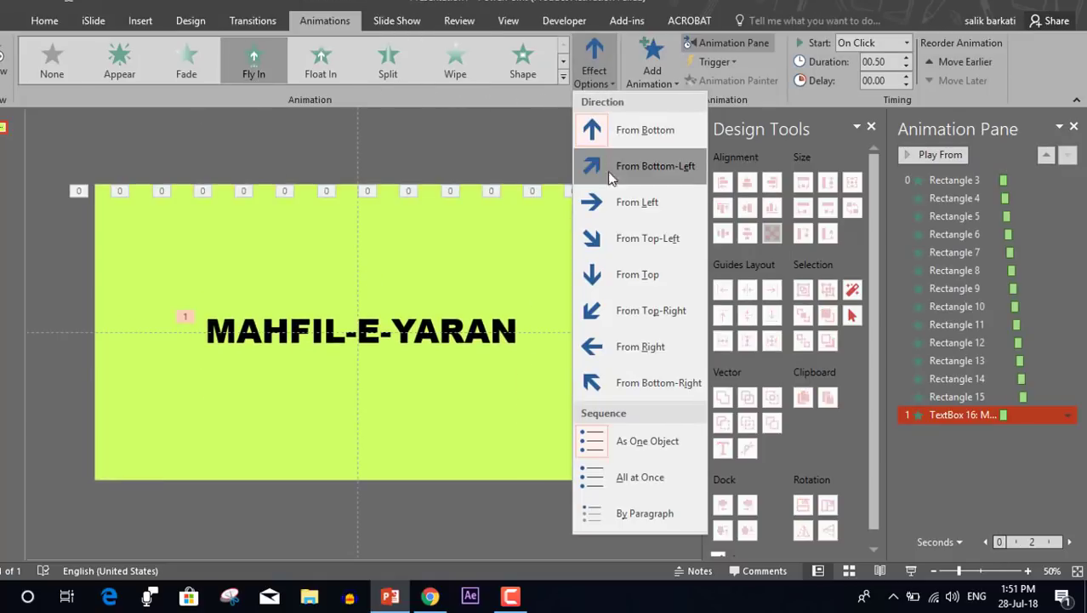
click(626, 273)
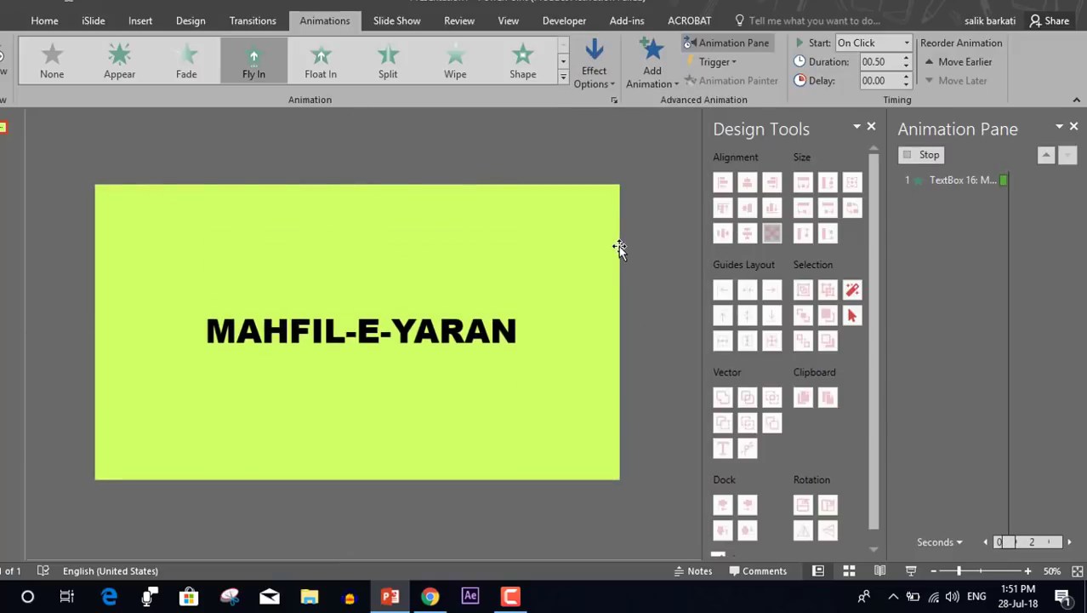
right_click(923, 422)
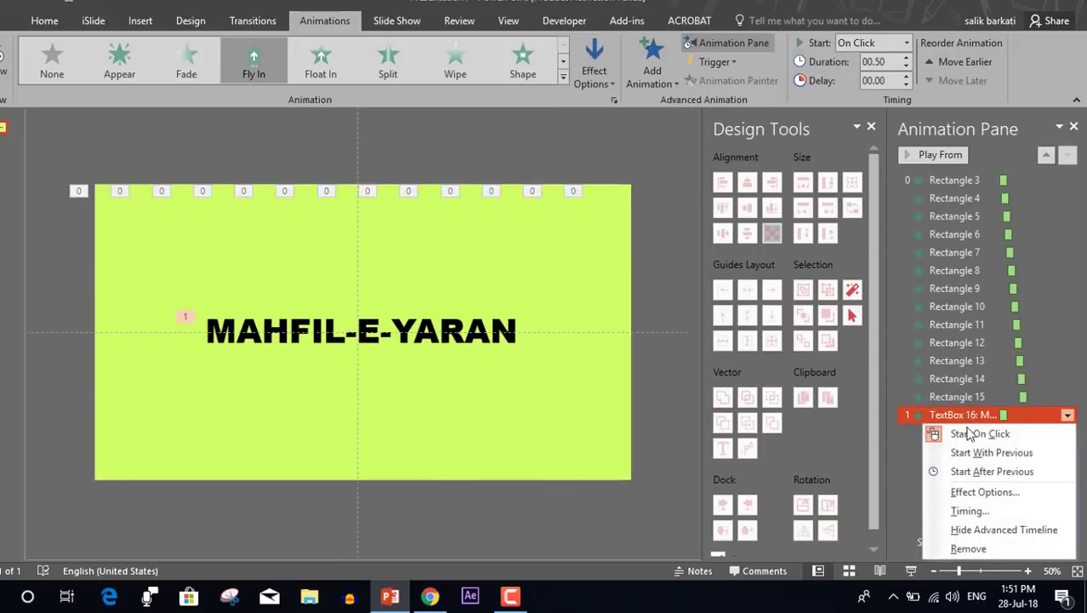
click(968, 453)
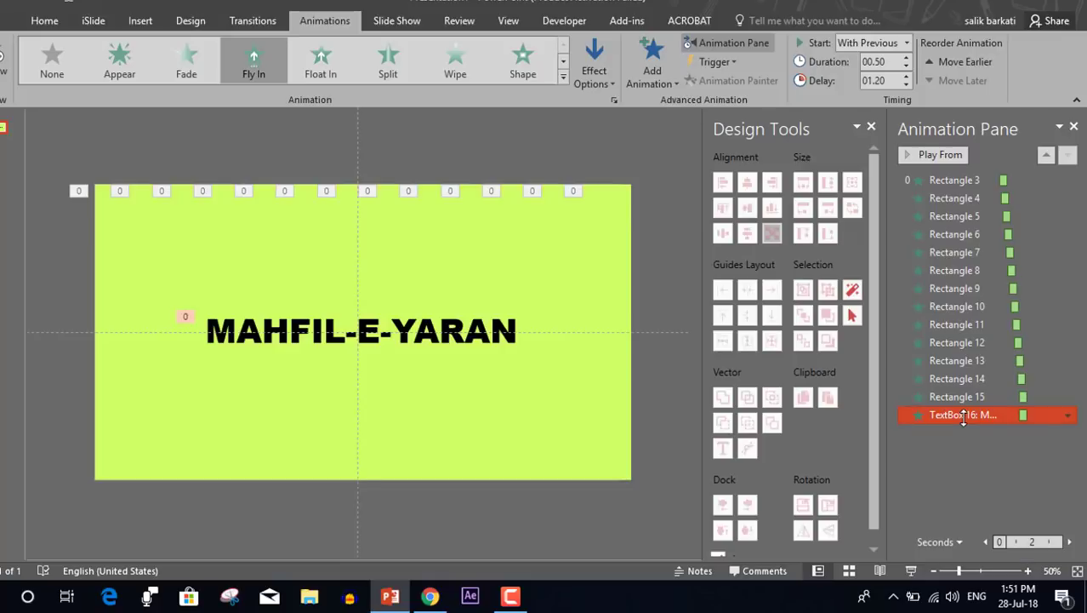
- Animate the MAHFIL-E-YARAN text by letter with a 10% delay between letters and play the slide show
right_click(961, 414)
click(973, 493)
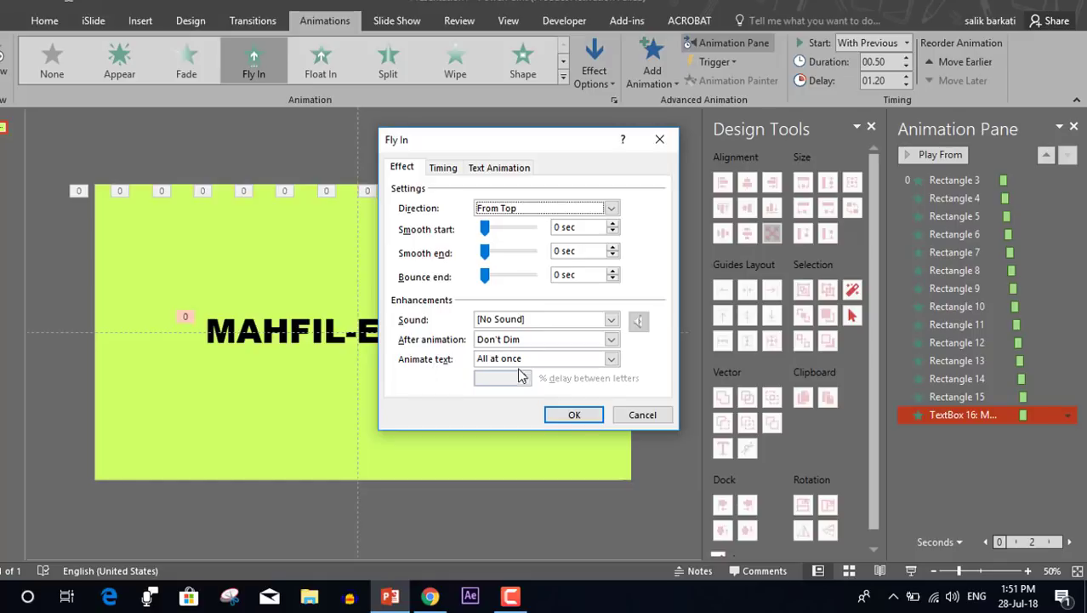
click(520, 360)
click(521, 396)
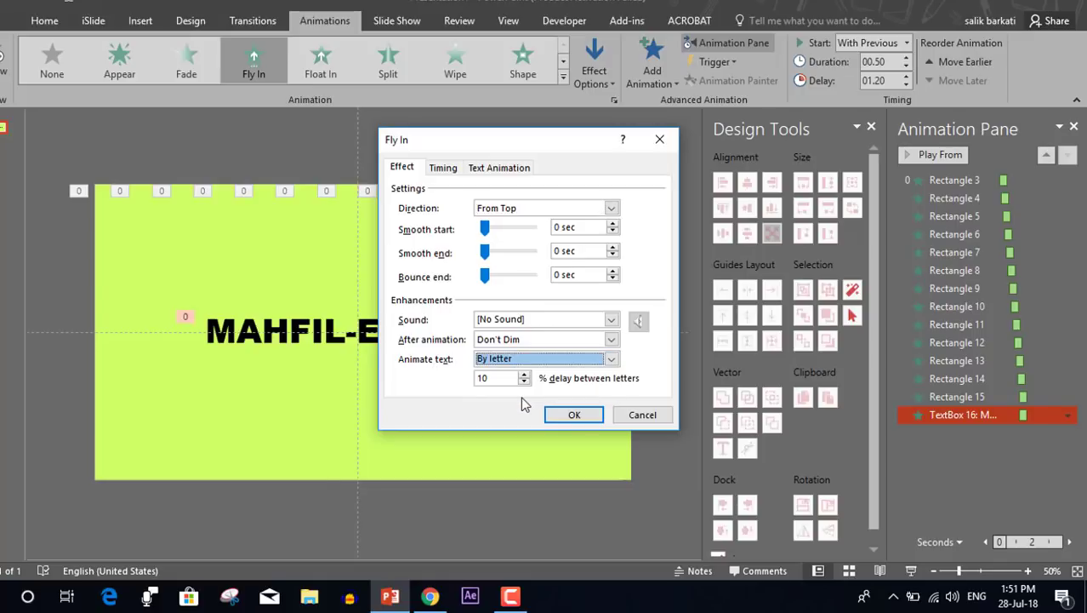
click(566, 417)
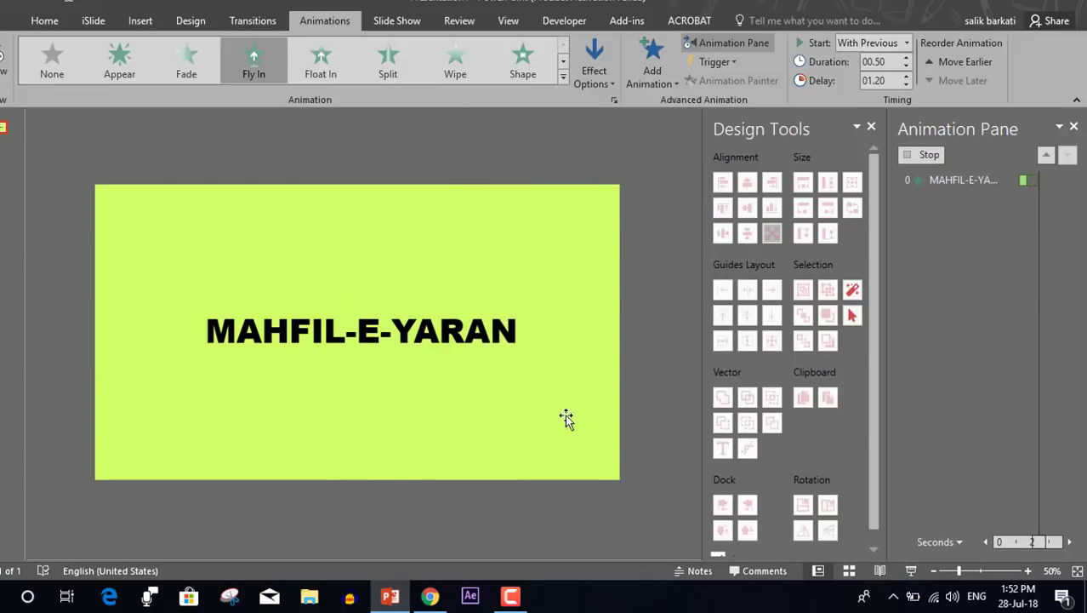
click(911, 570)
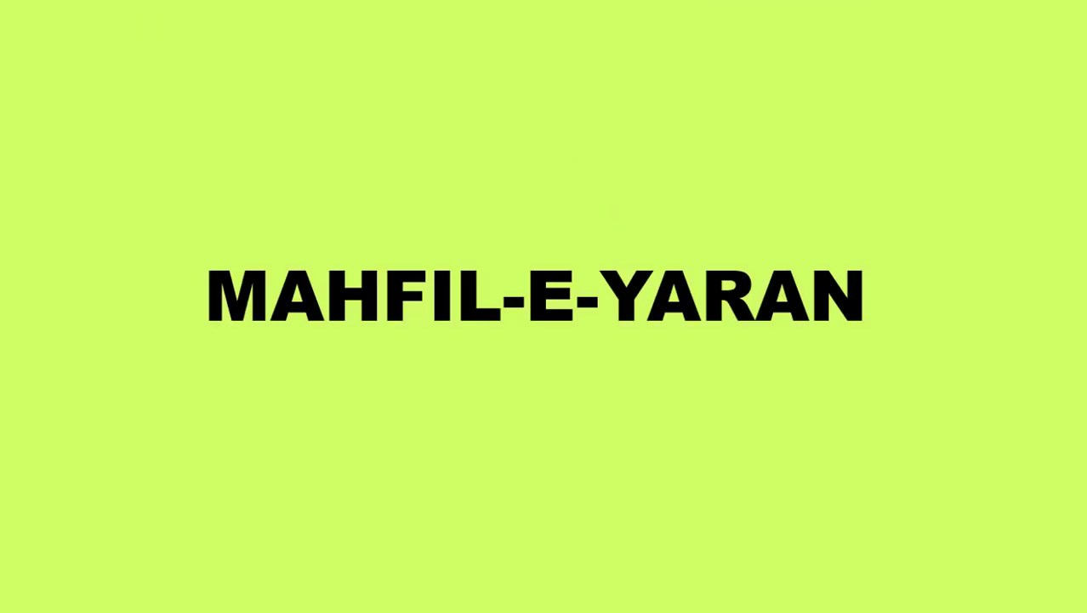
key(Escape)
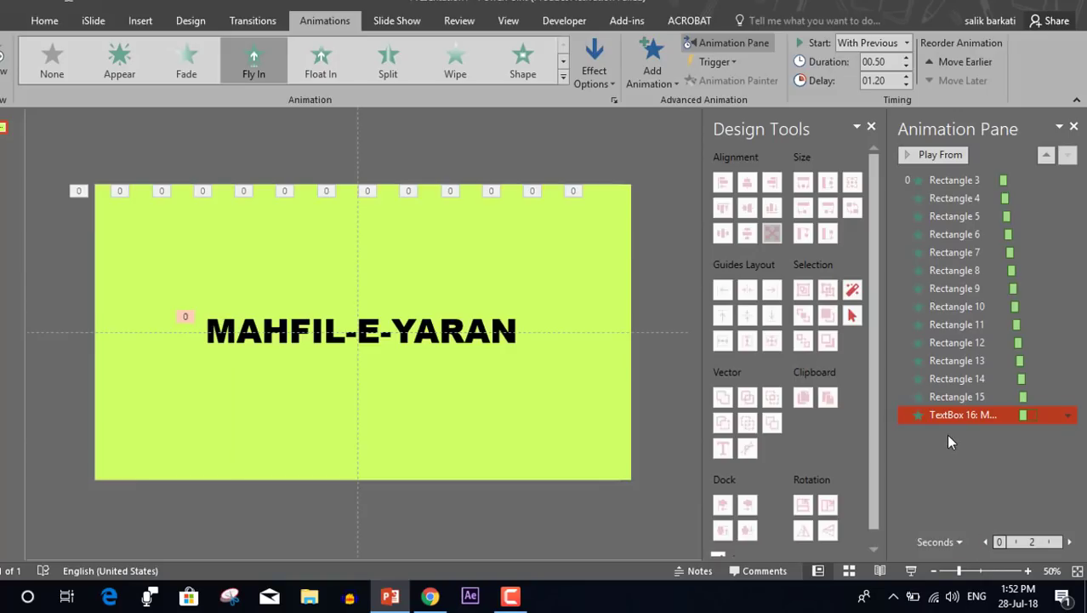
- Reorder the text box's animation to between Rectangle 13 and Rectangle 14 and play the slide show
drag(957, 415, 960, 387)
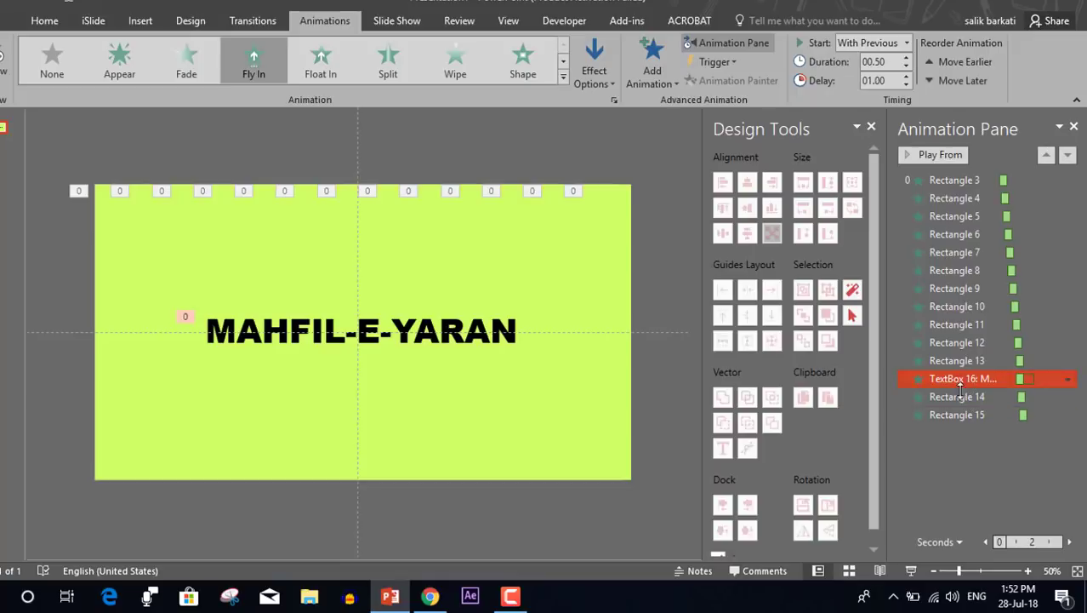
click(910, 570)
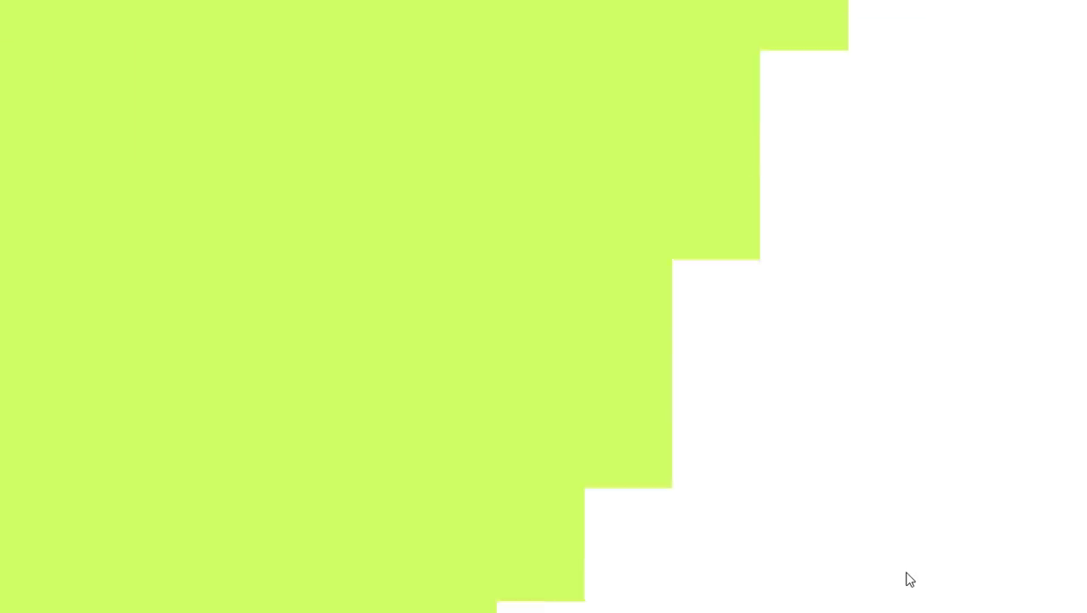
key(Escape)
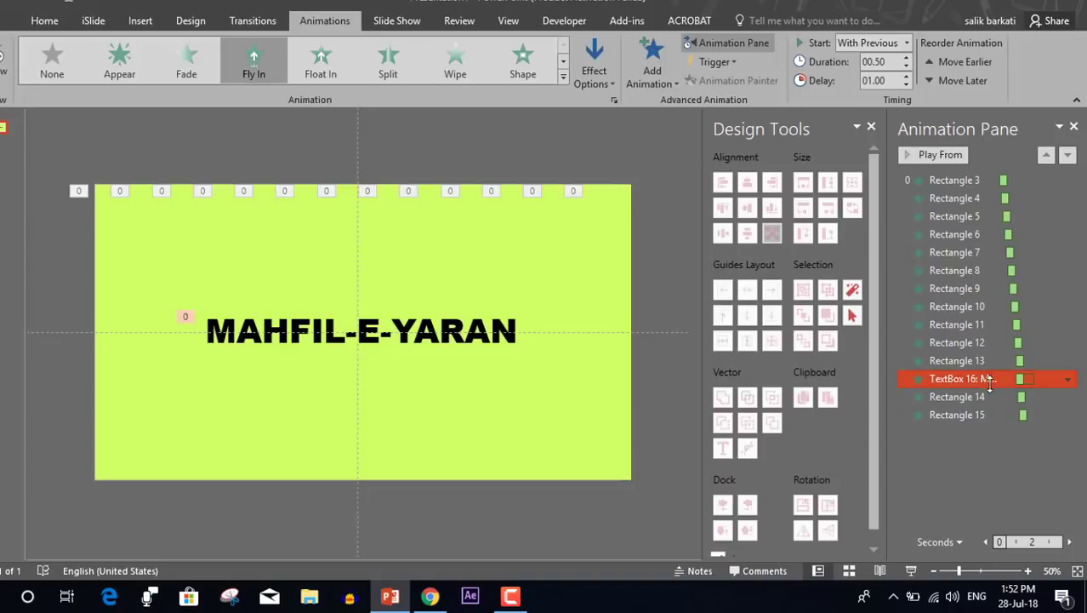
- Reorder the text box's animation to between Rectangle 11 and Rectangle 12 and check the timing in the slide show
drag(989, 385, 984, 337)
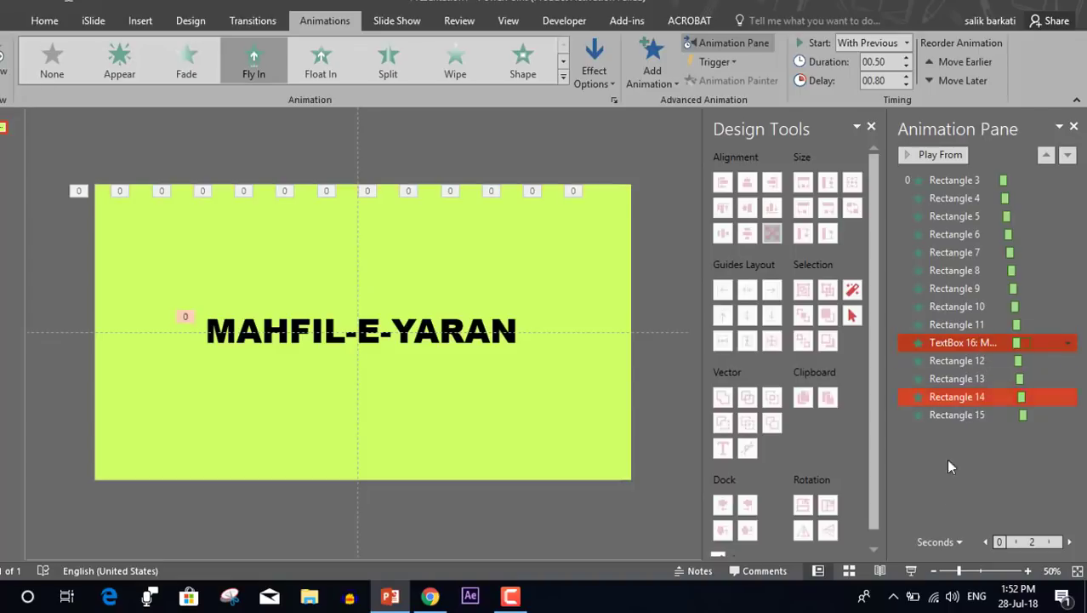
click(911, 570)
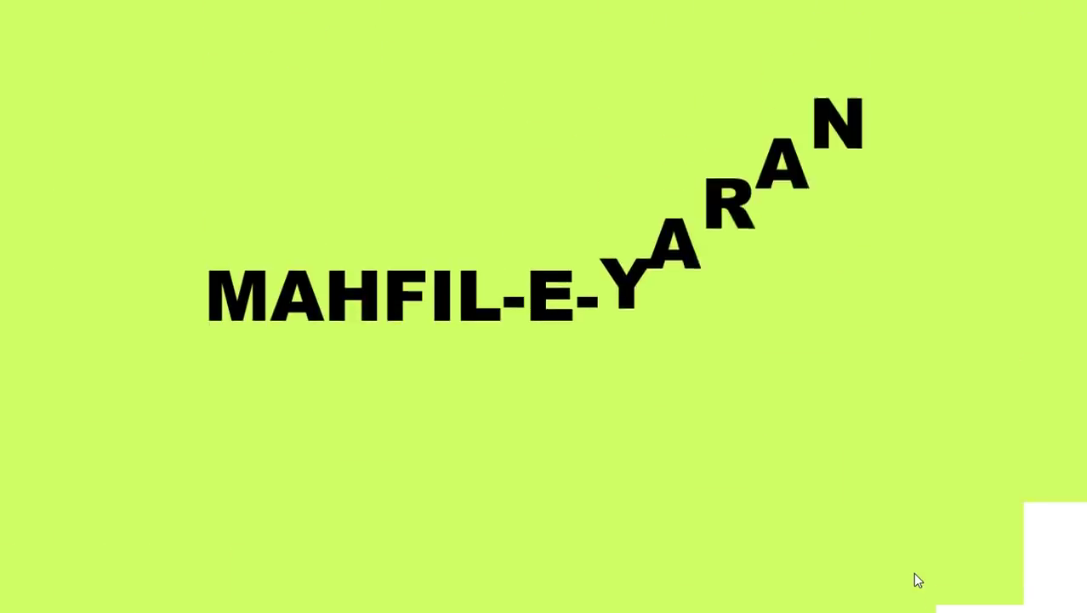
key(Escape)
click(913, 573)
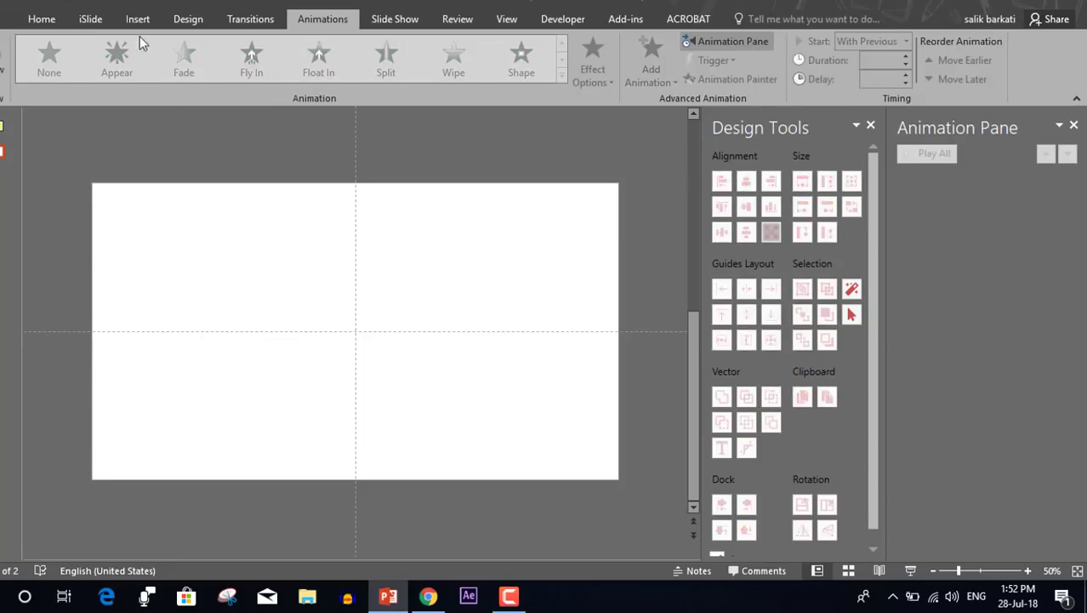
- Draw a circle about 2.4" in diameter in the upper-left corner of the blank slide
click(140, 22)
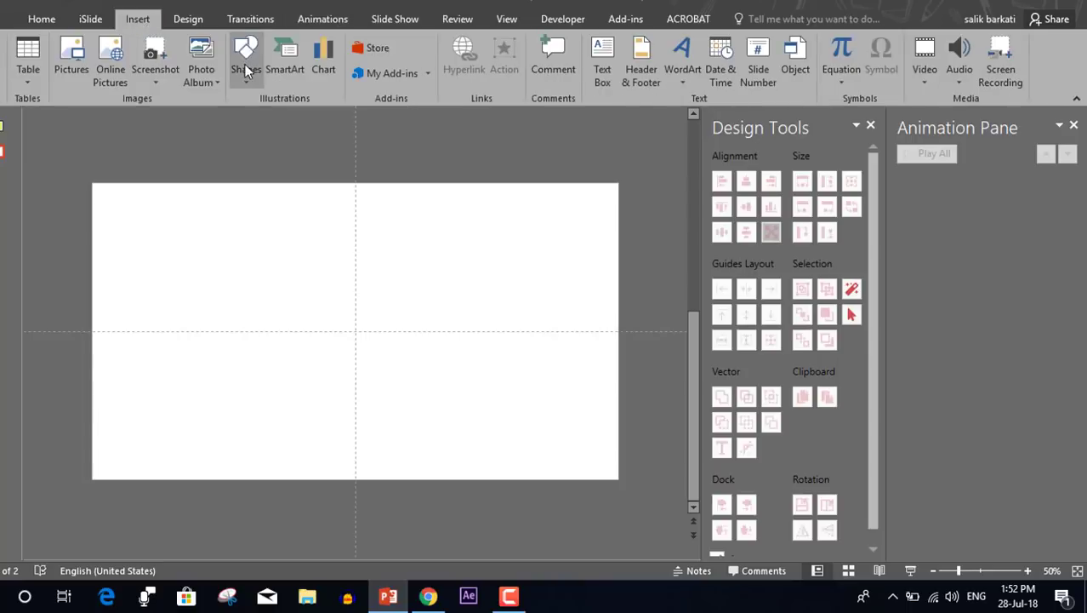
click(245, 67)
click(308, 118)
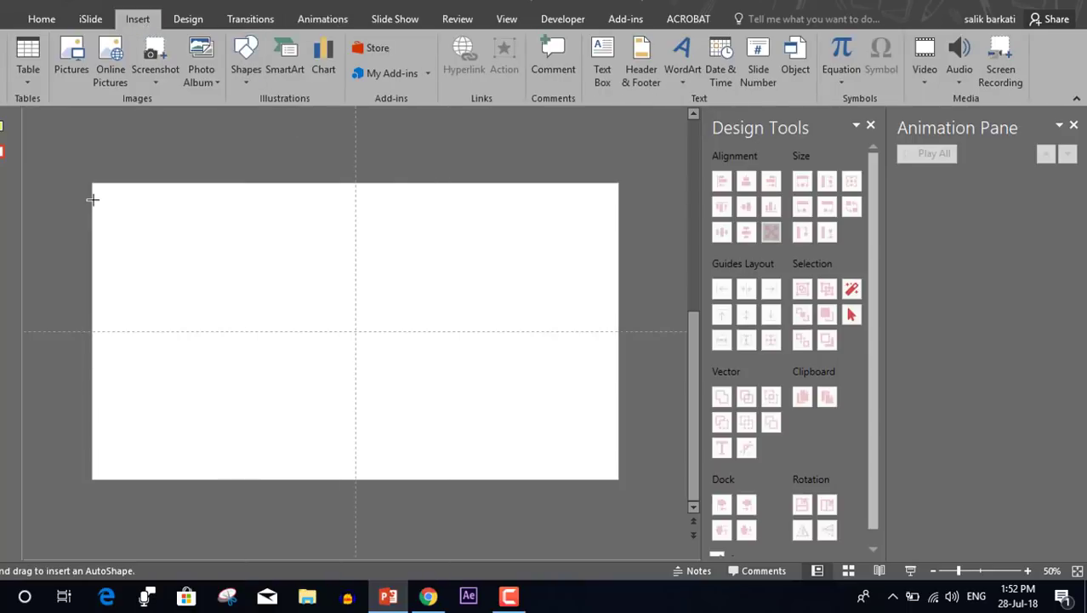
drag(92, 199, 142, 239)
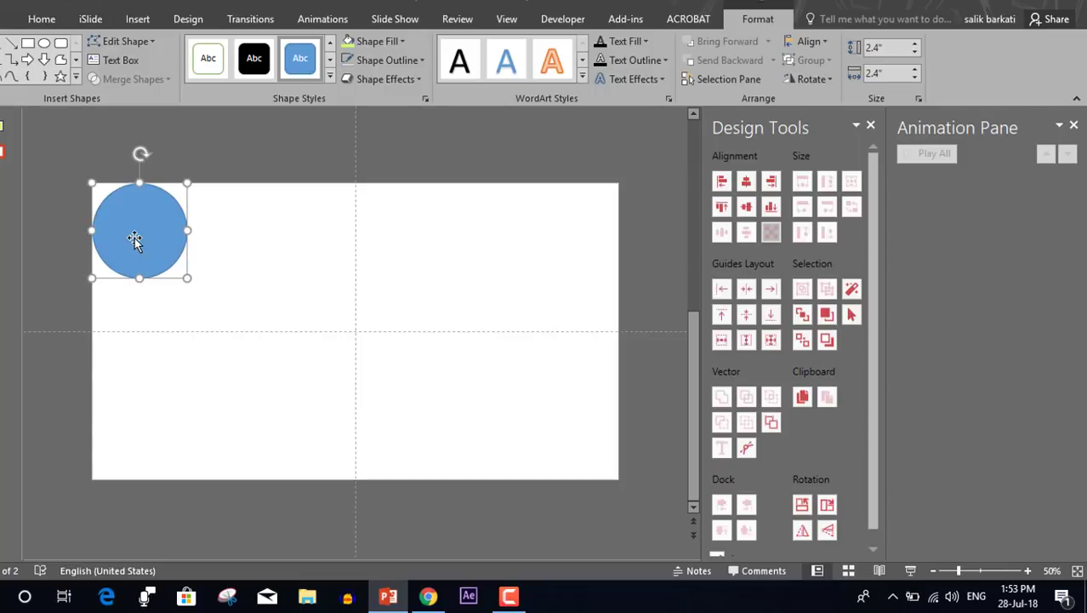
- Remove the circle's outline and fill it with a violet standard colour
click(396, 62)
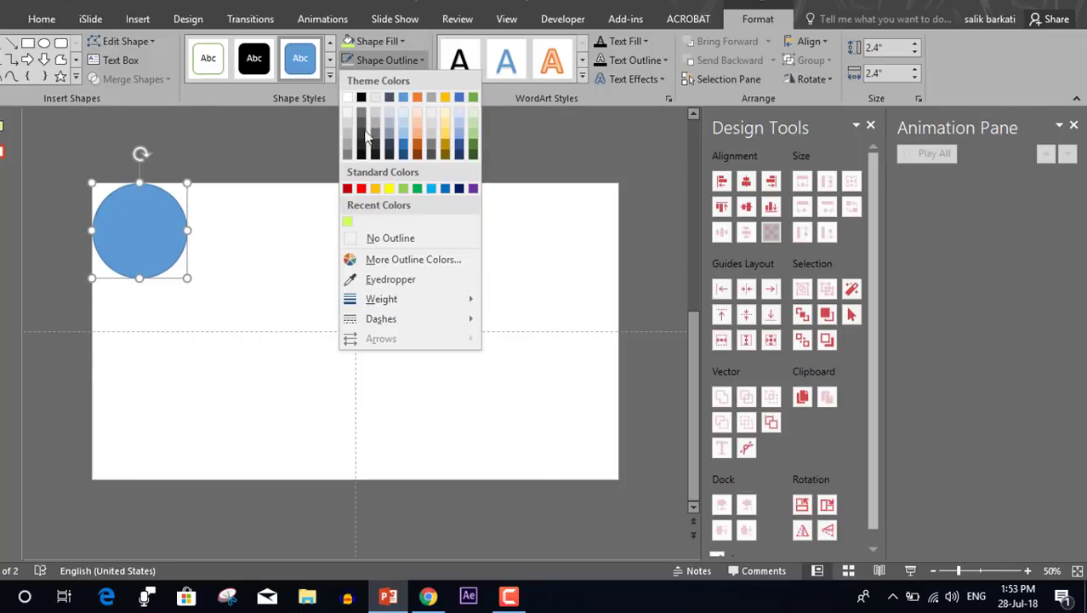
click(388, 239)
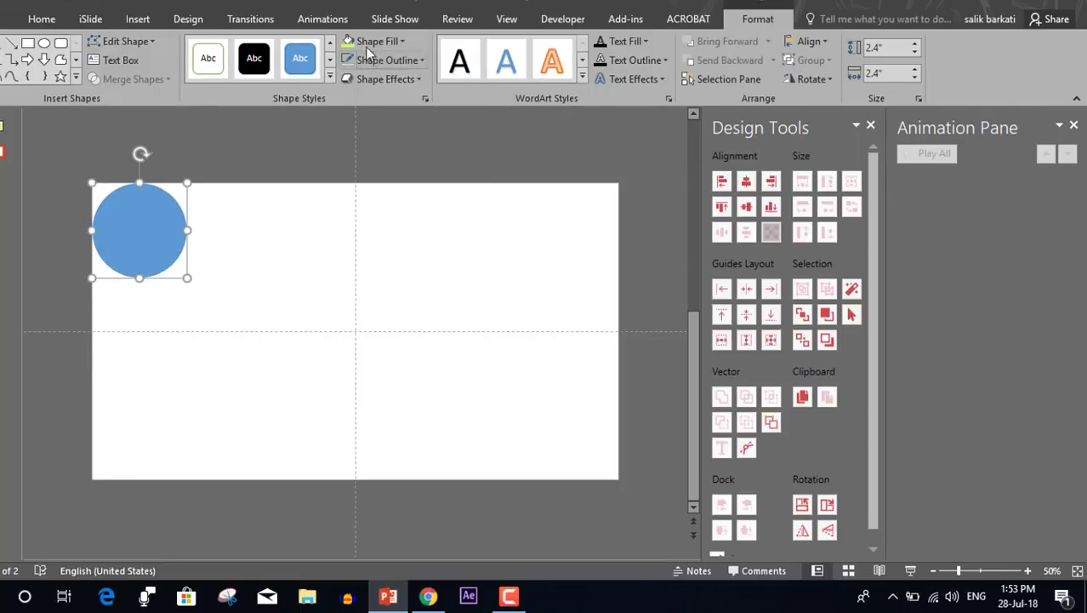
click(379, 41)
click(377, 239)
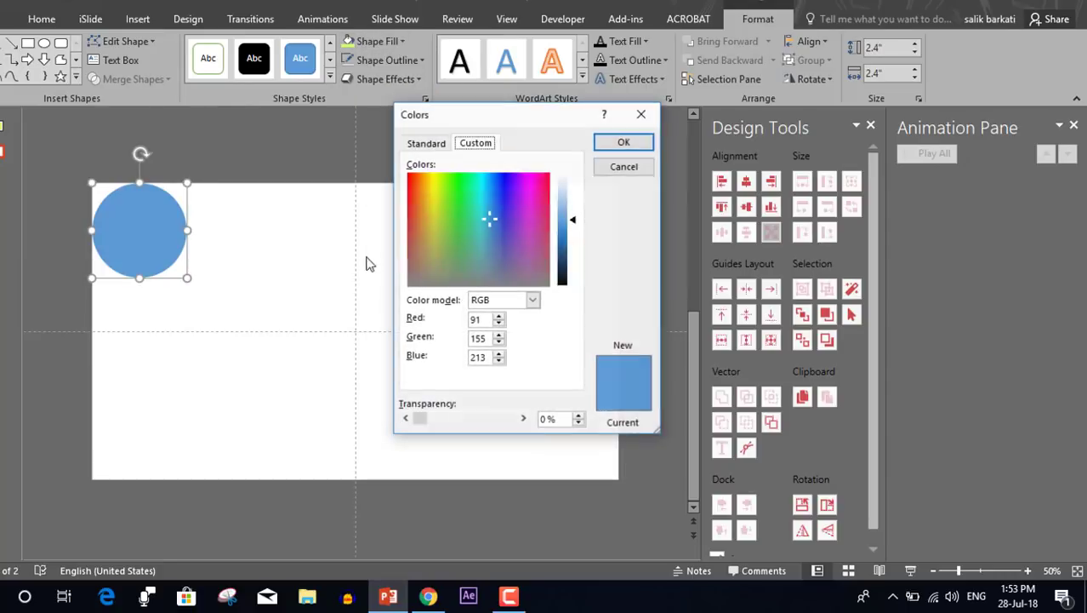
click(424, 143)
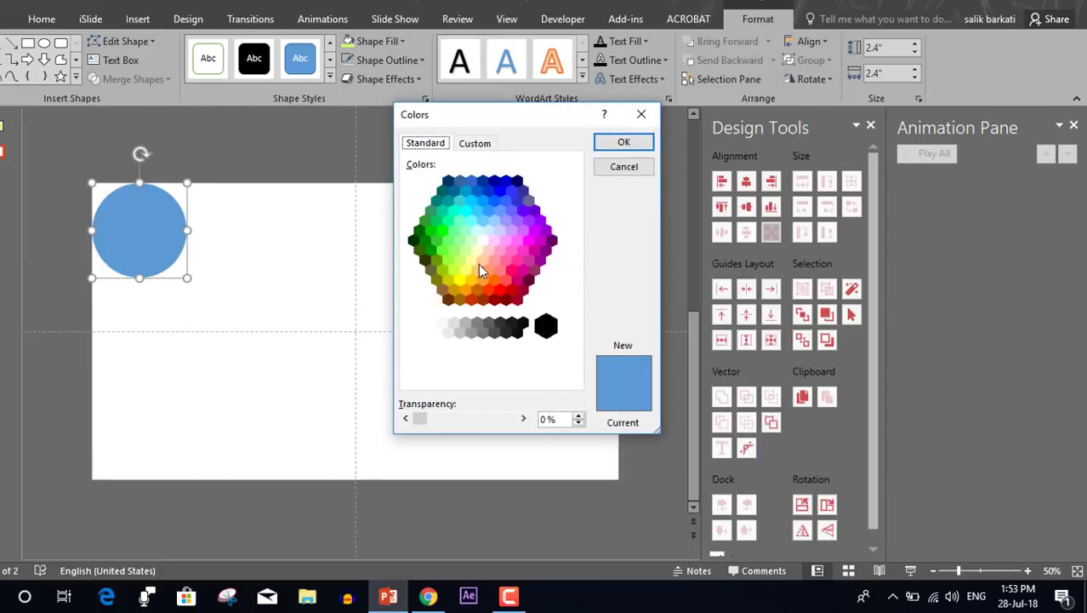
click(522, 211)
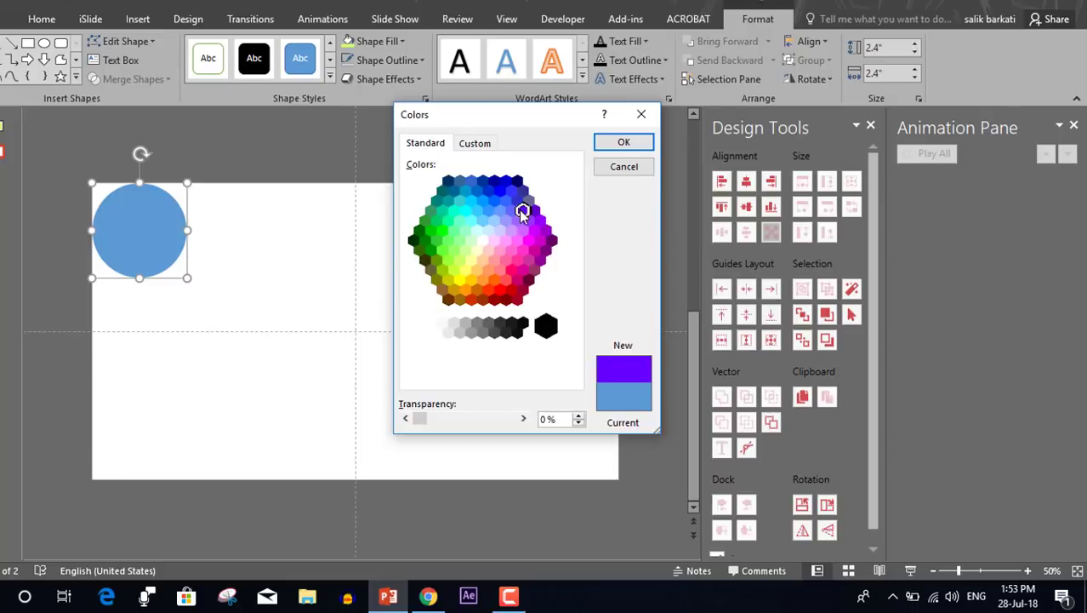
click(615, 147)
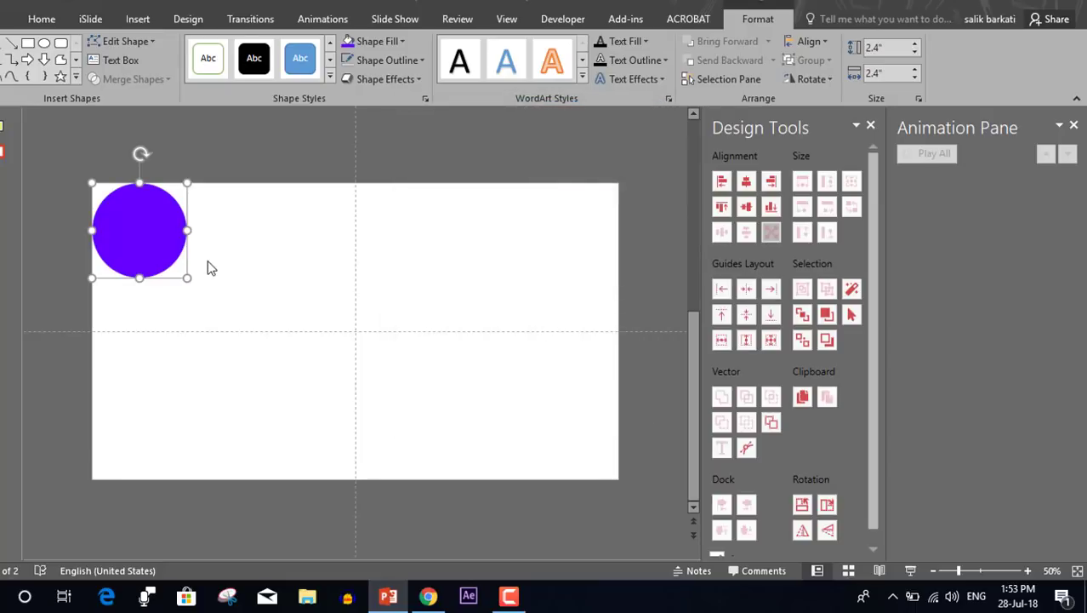
- Apply the Basic Zoom entrance effect to the circle and set it to start with previous
click(322, 19)
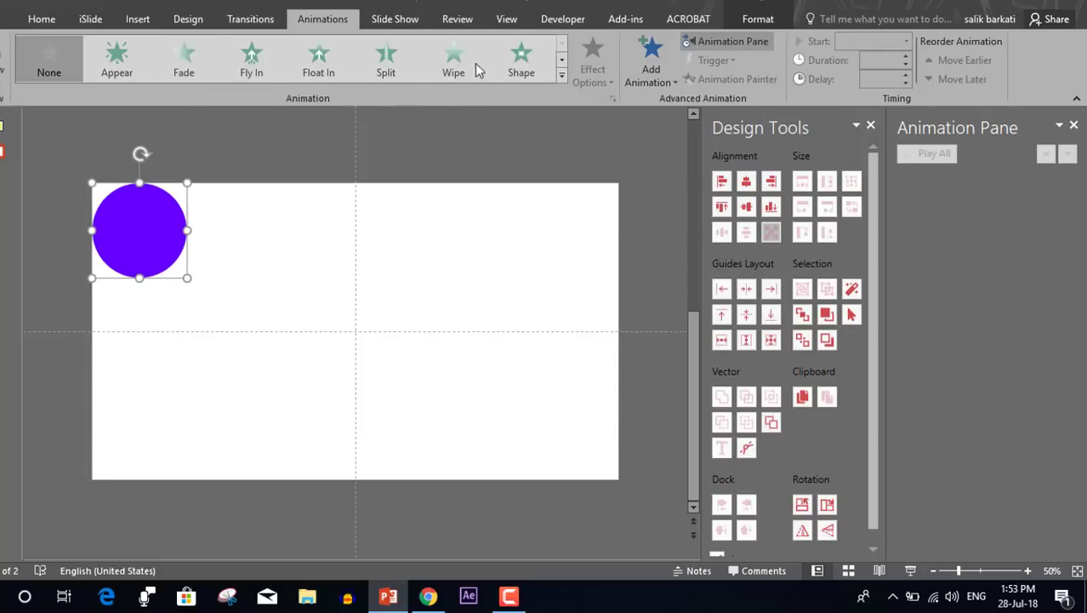
click(562, 74)
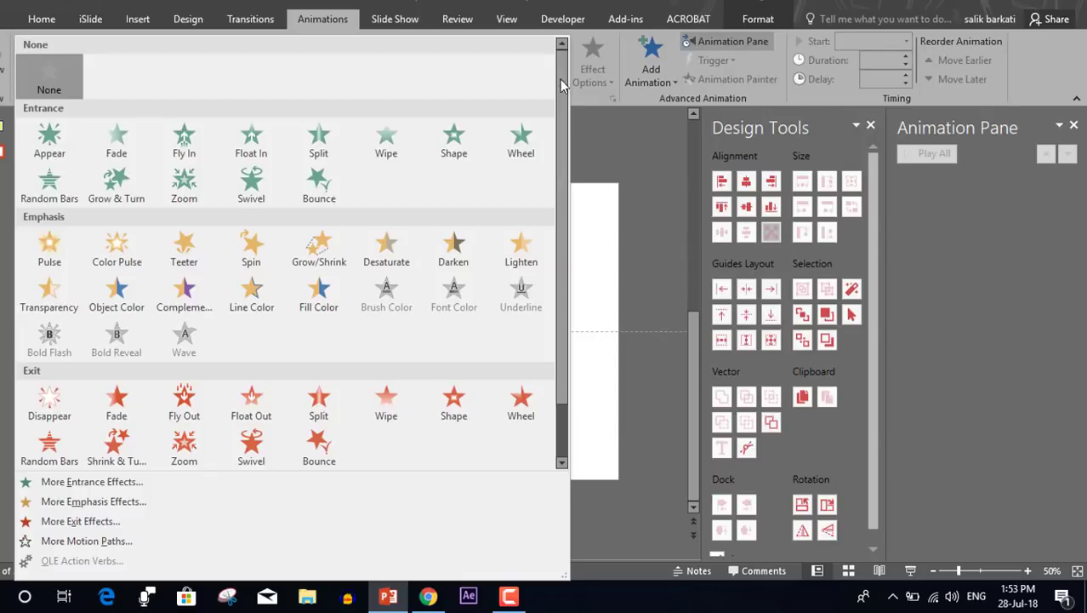
click(148, 481)
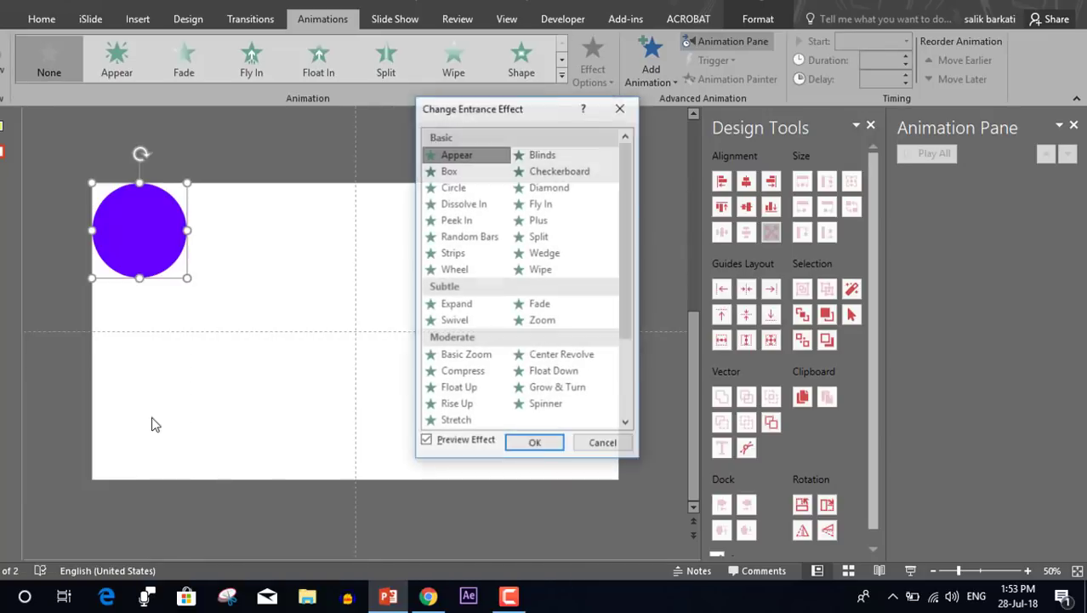
click(464, 356)
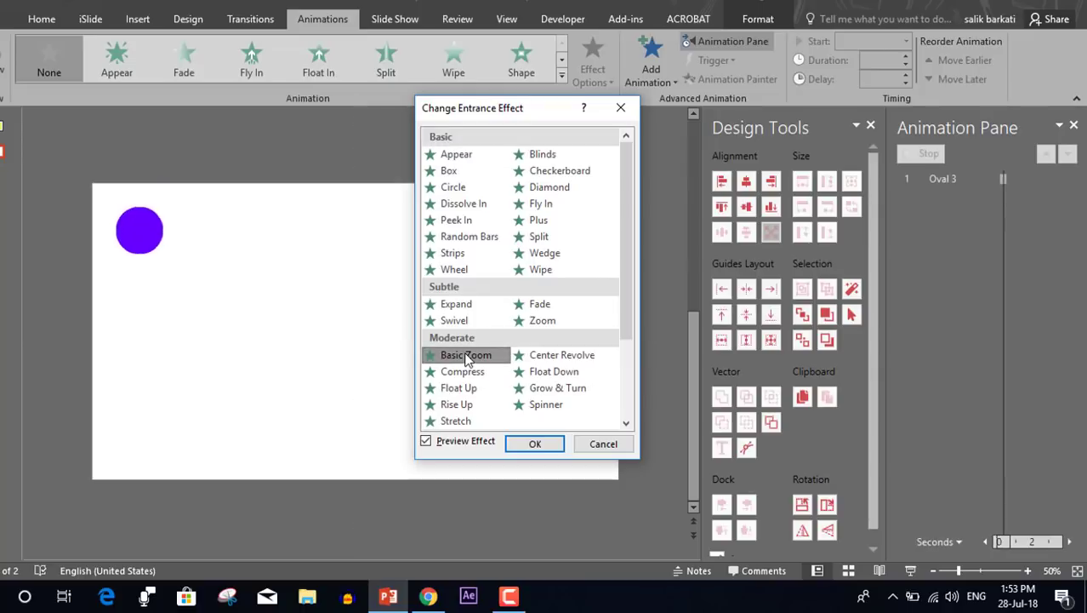
click(535, 443)
click(1067, 179)
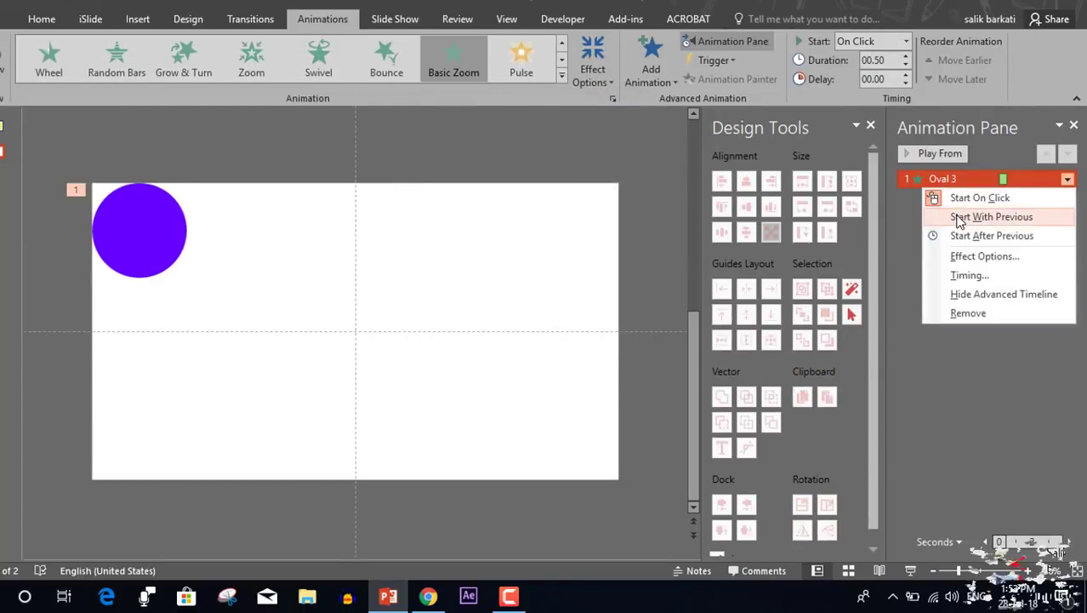
click(958, 217)
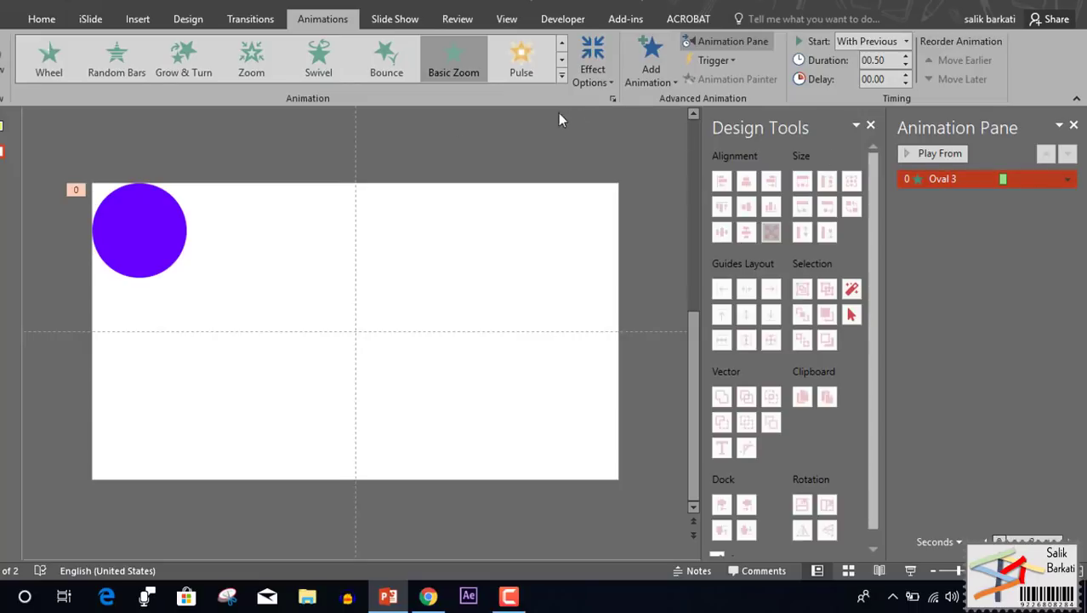
- Add a Grow/Shrink emphasis animation to the circle with a 1-second duration, starting with previous
click(141, 232)
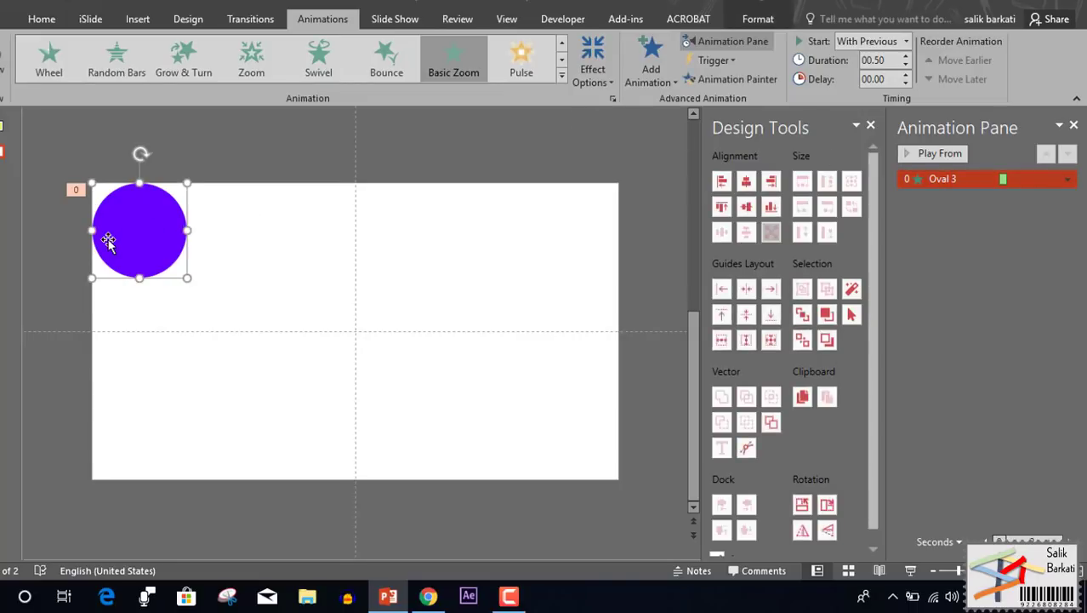
click(652, 68)
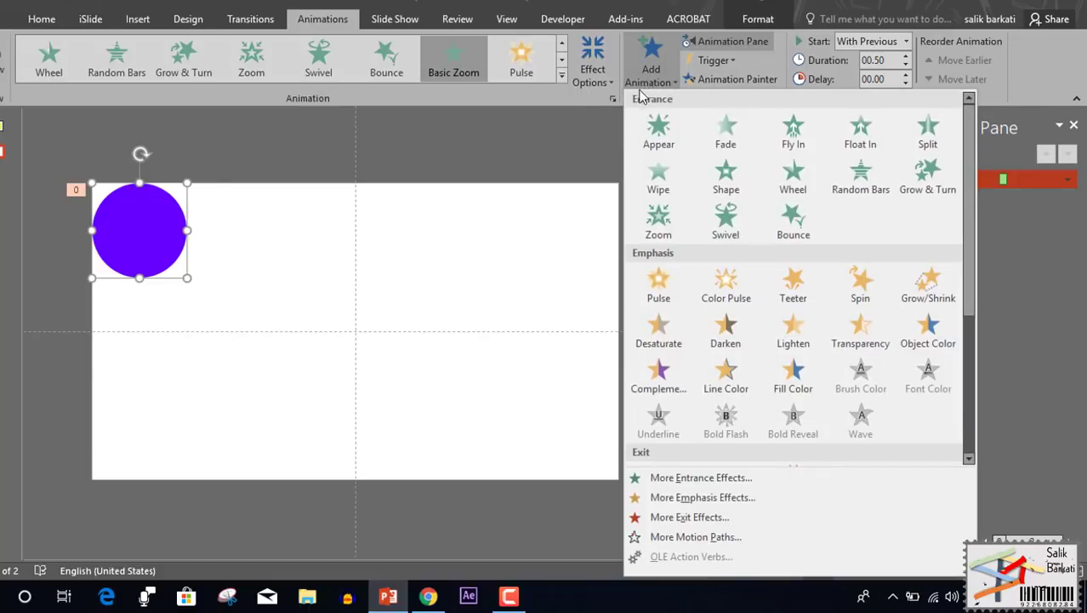
click(927, 289)
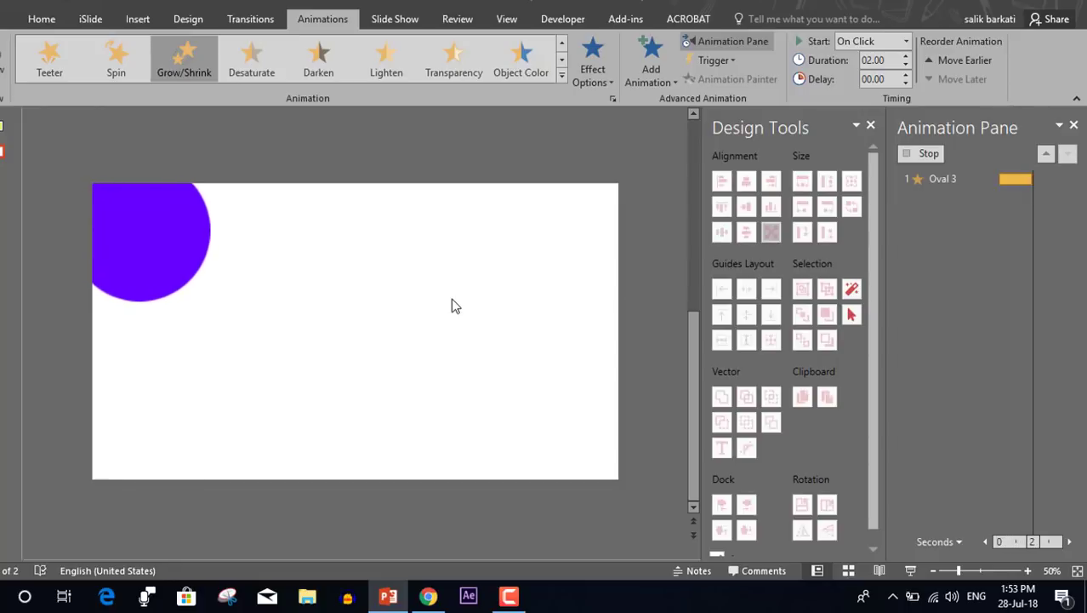
click(881, 60)
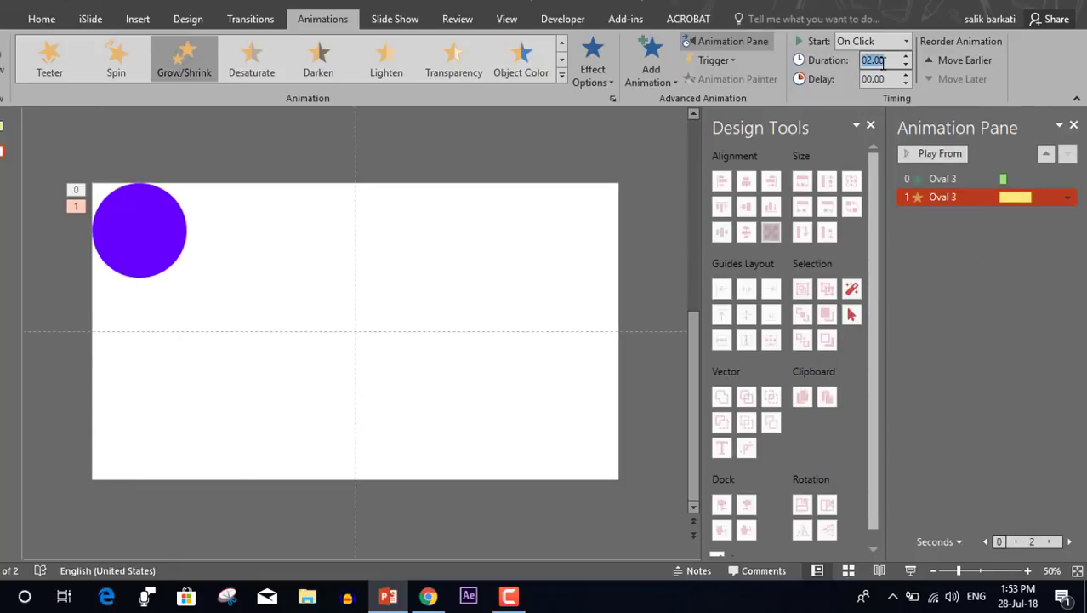
key(Return)
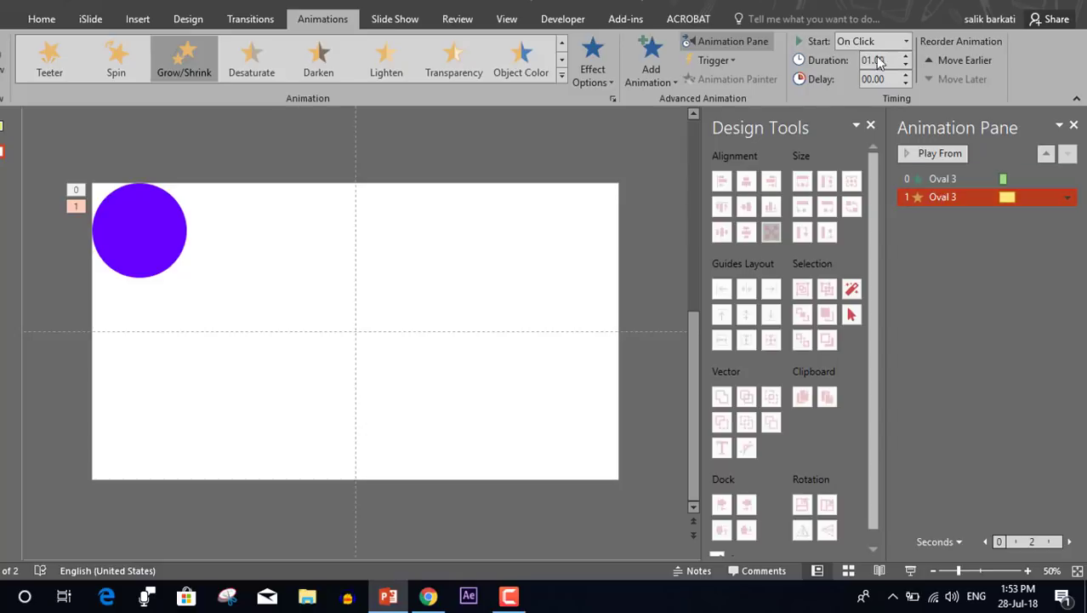
click(905, 41)
click(872, 76)
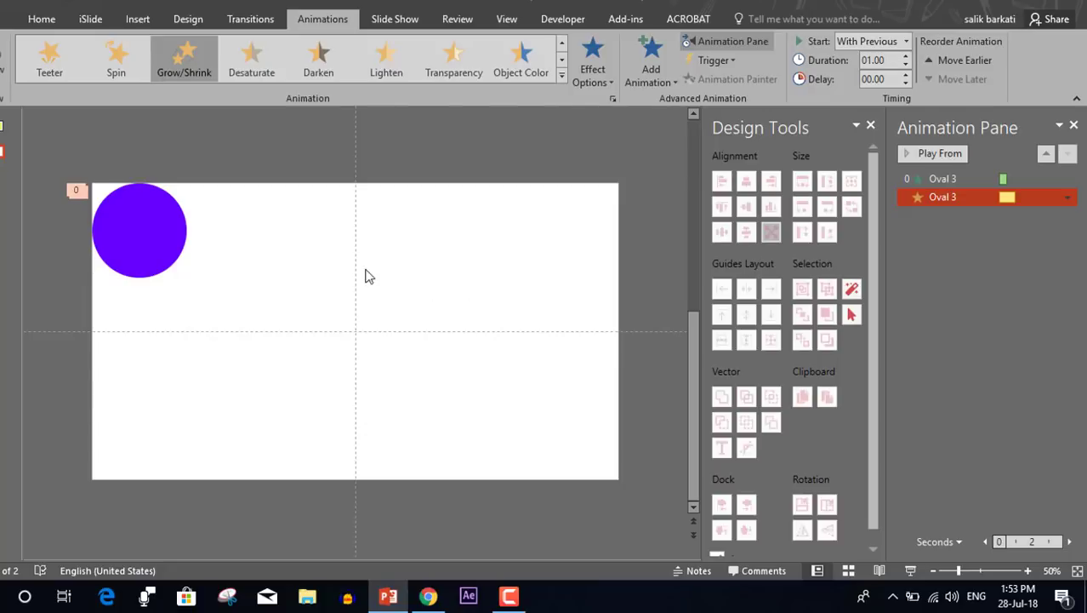
- Duplicate the animated circle twice, placing one copy at the slide's lower centre and the other in its right half
click(274, 243)
click(170, 236)
key(ctrl+d)
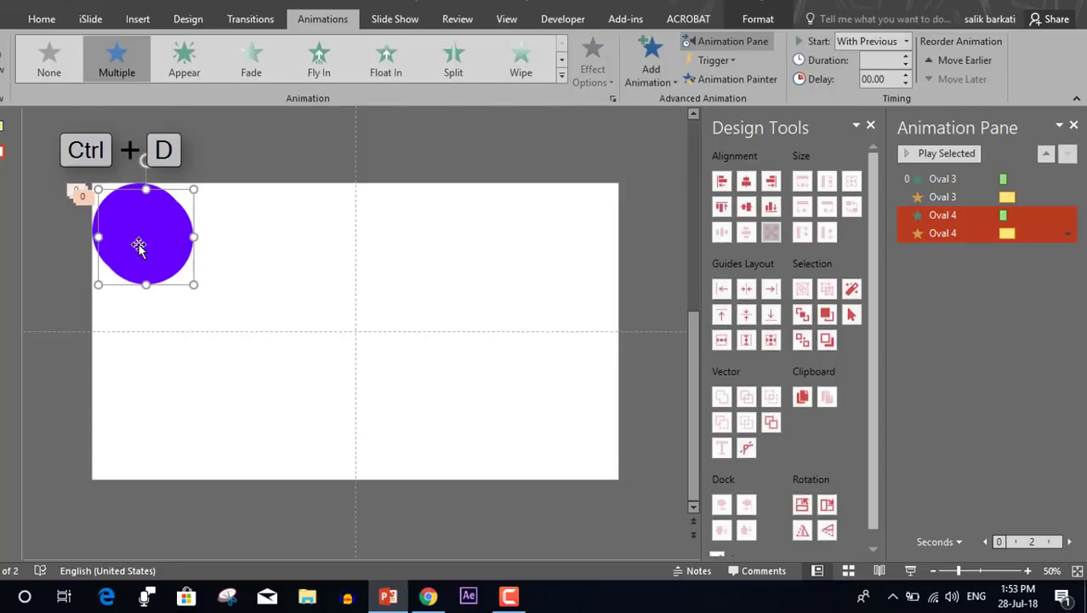
drag(139, 247, 376, 405)
key(ctrl+d)
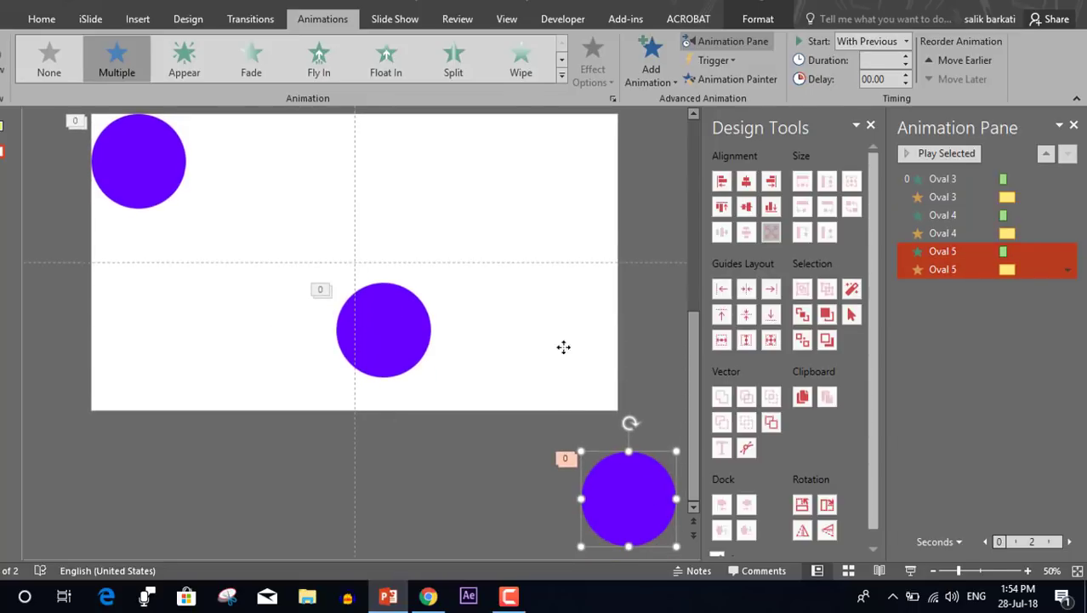
drag(563, 348, 521, 179)
- Duplicate the circle again, shrink the copy to about half size and place it beside the first circle in the upper-left corner
key(ctrl+d)
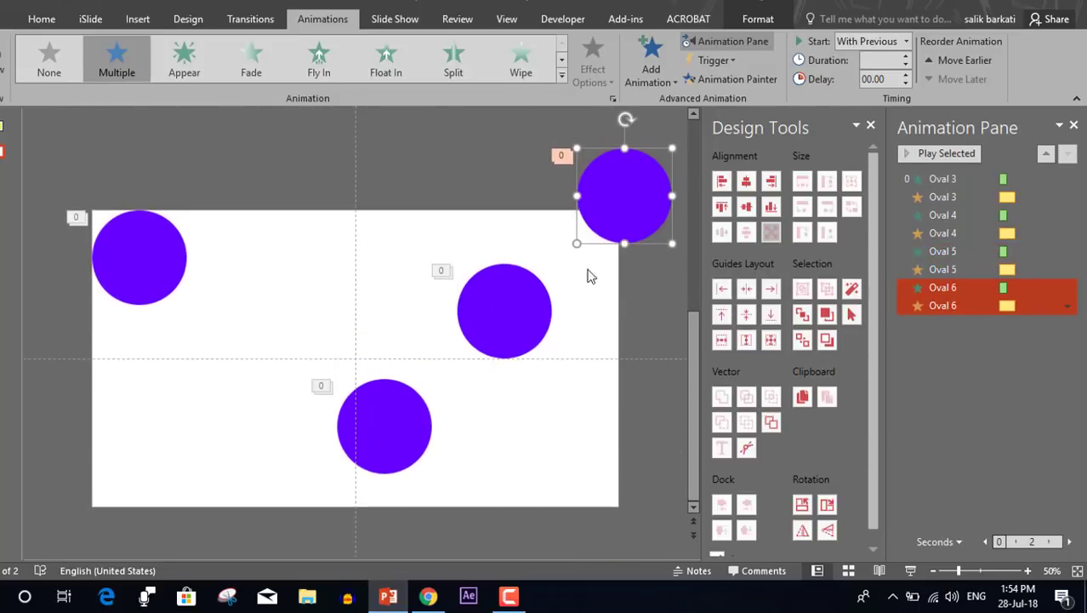
drag(561, 226, 176, 371)
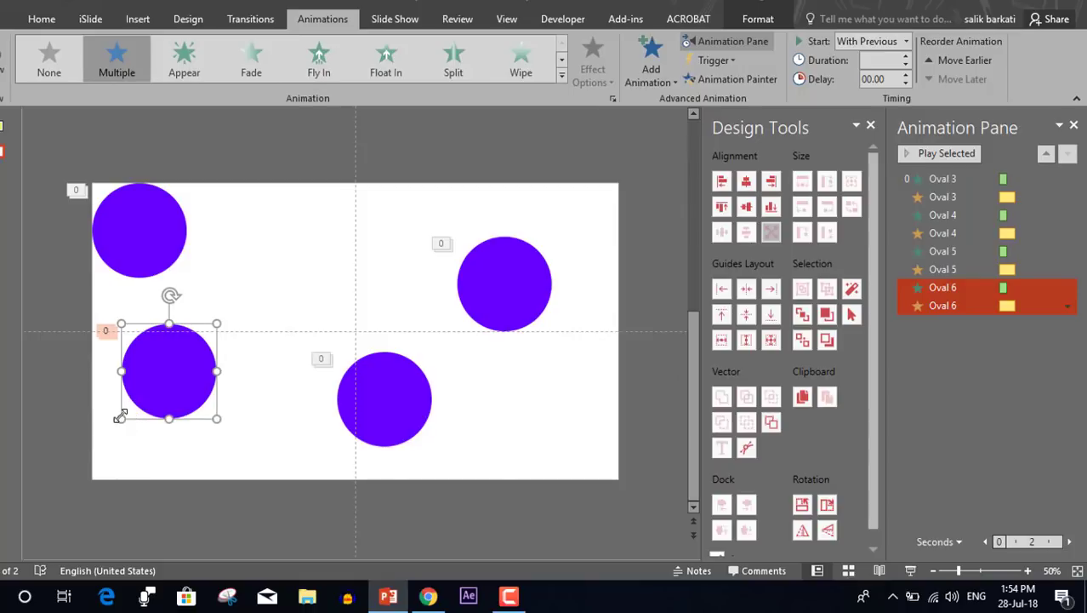
drag(120, 416, 218, 209)
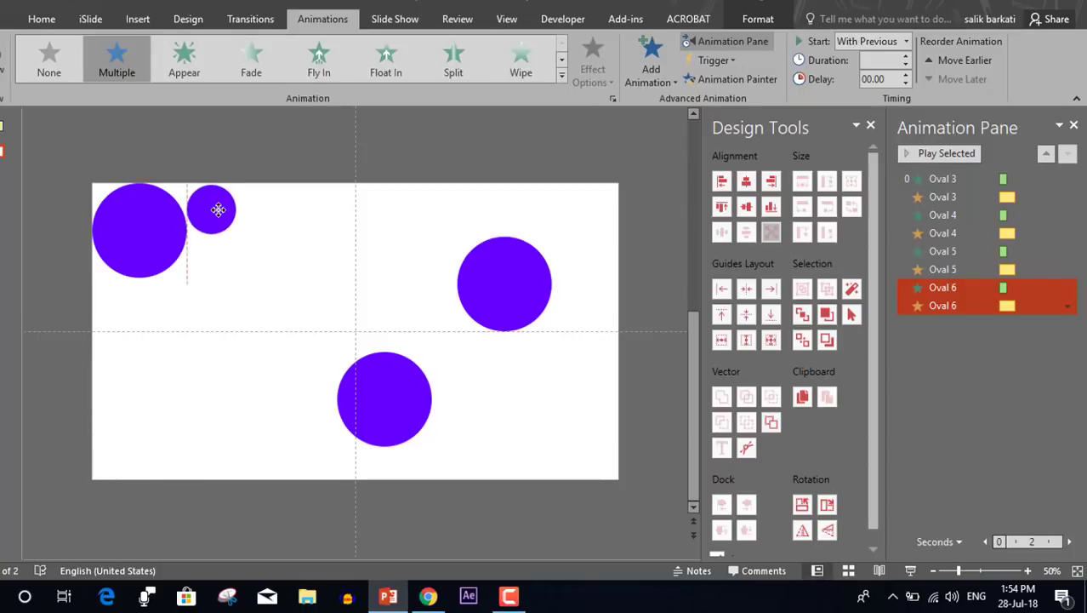